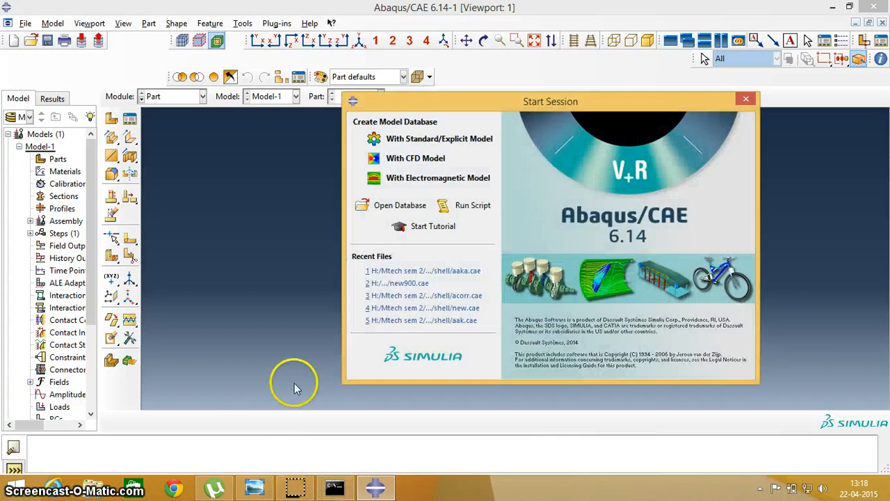
Dismiss the Start Session dialog and check the channel section dimensions in the cg1 reference image.
click(747, 101)
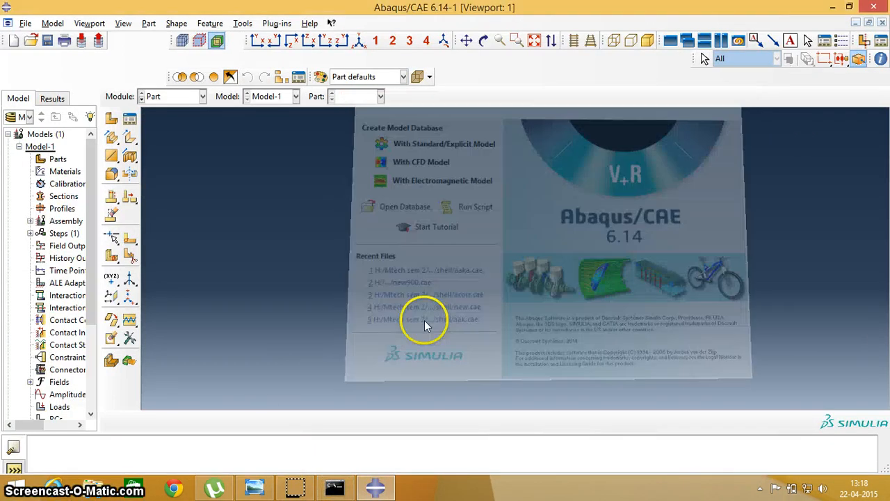
click(268, 485)
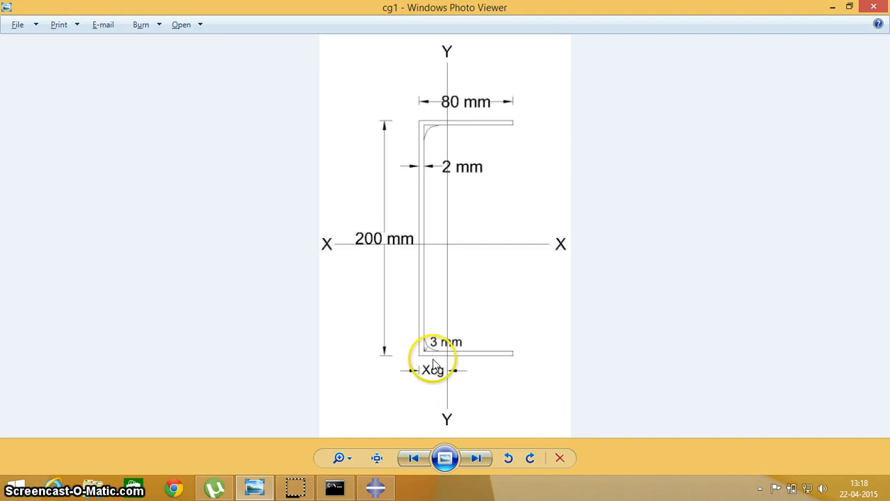
click(256, 488)
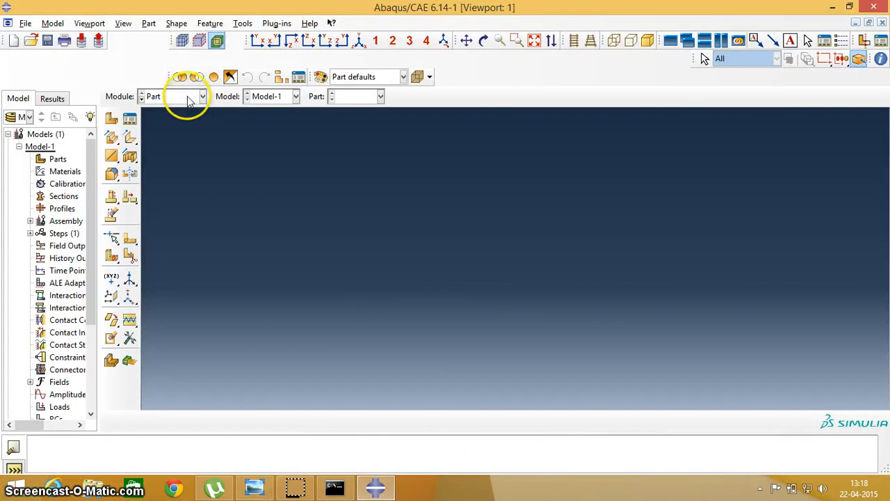
click(129, 118)
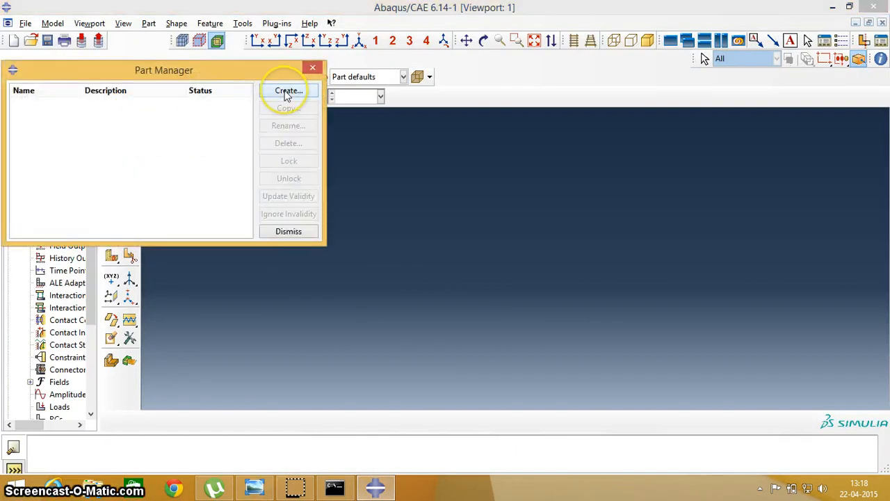
click(318, 65)
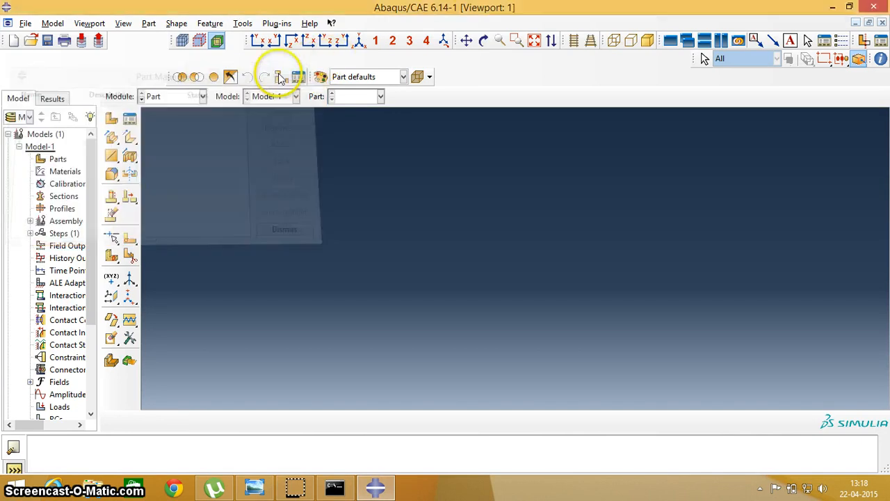
click(163, 101)
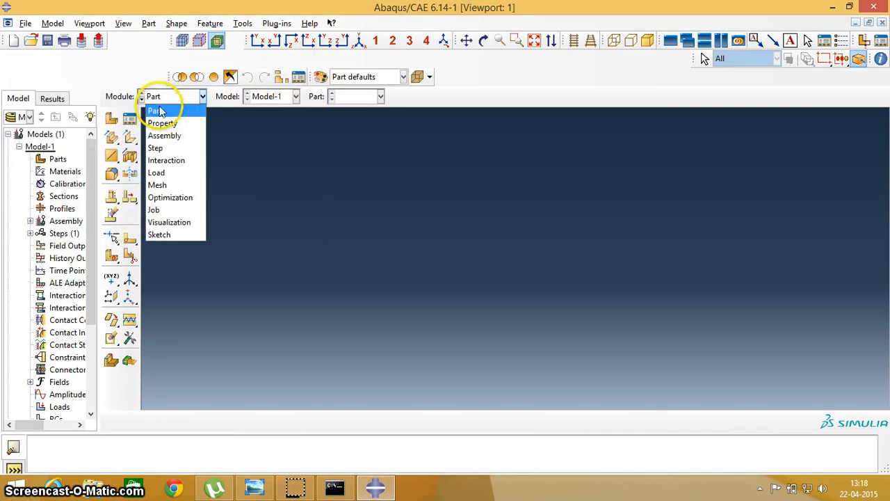
click(159, 96)
Create a 3D deformable part with a shell extrusion base feature and an approximate size of 200.
click(130, 119)
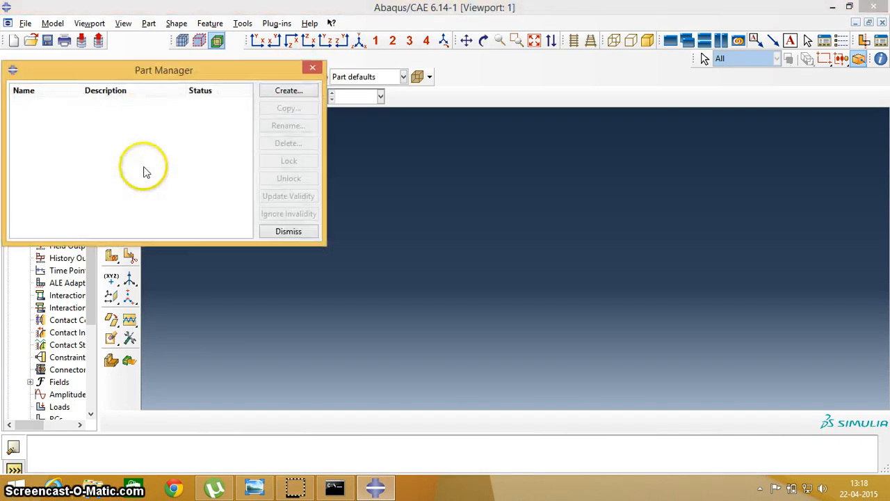
click(288, 92)
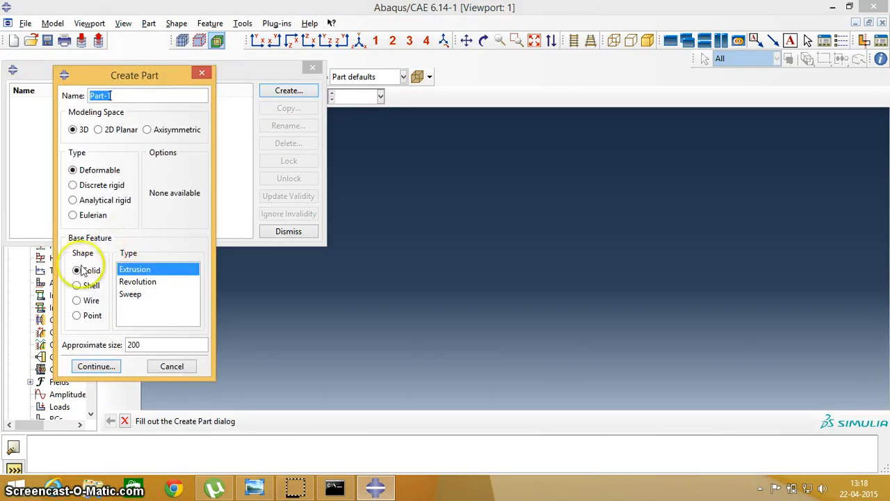
click(77, 285)
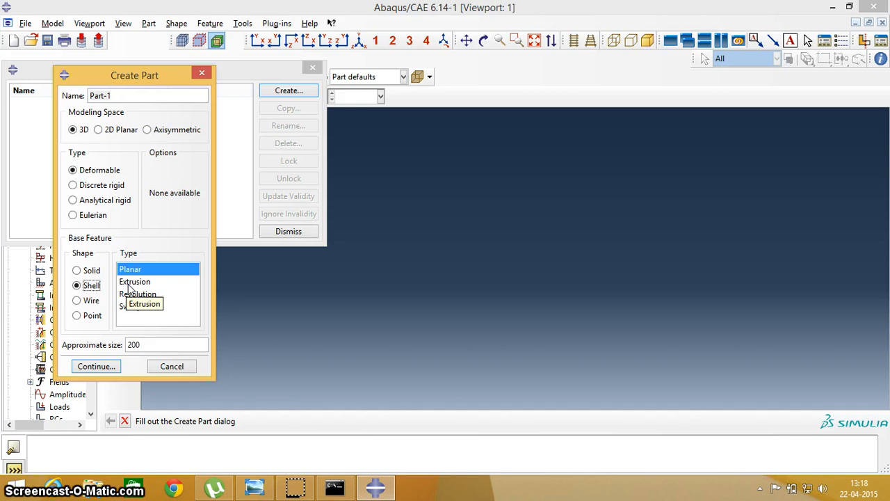
click(91, 289)
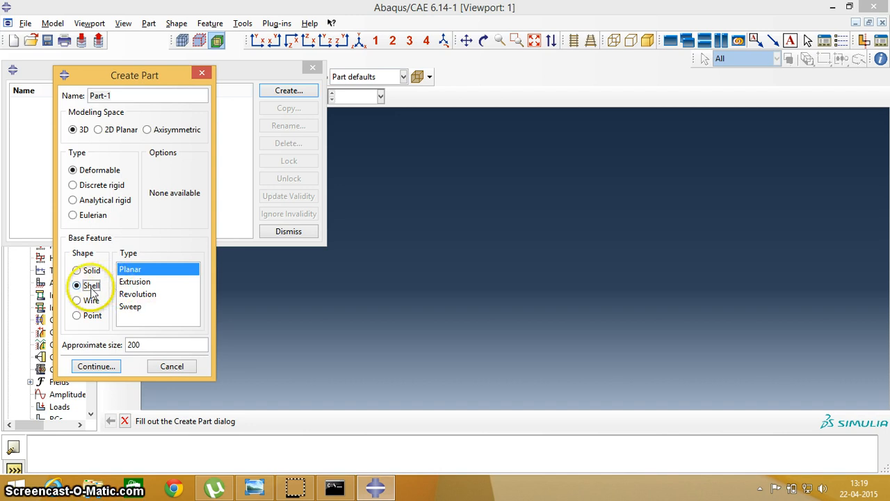
click(125, 283)
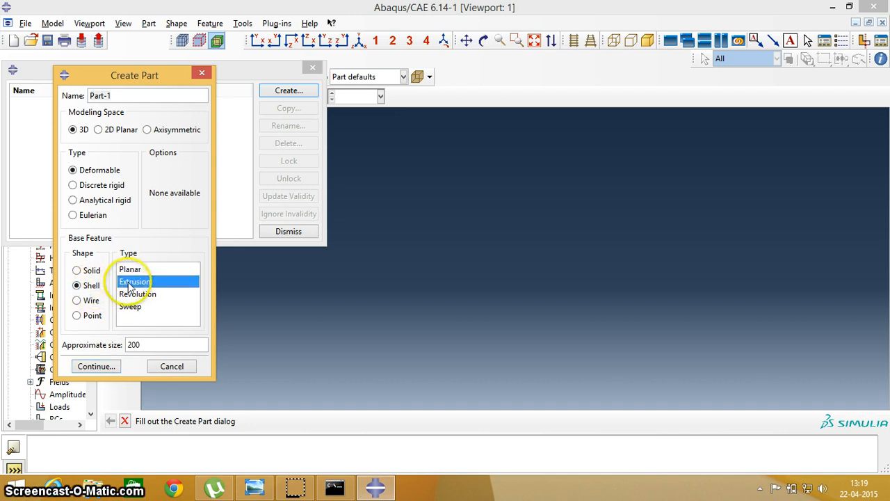
click(92, 366)
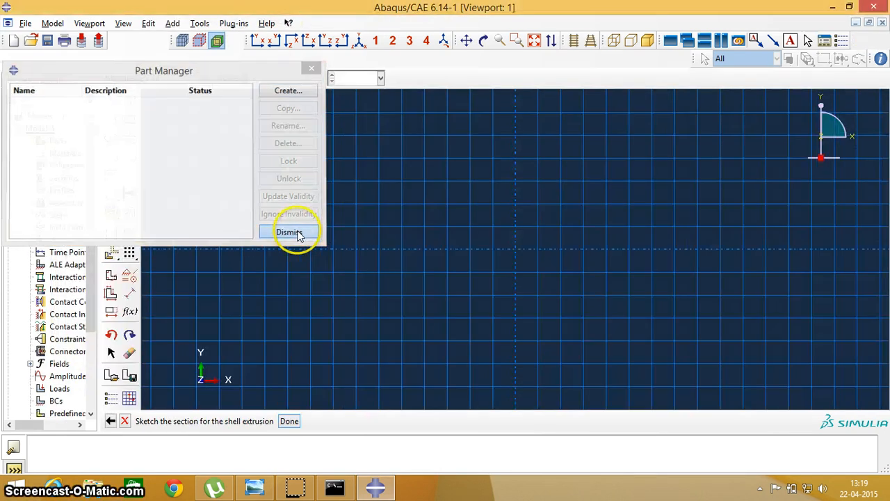
click(291, 233)
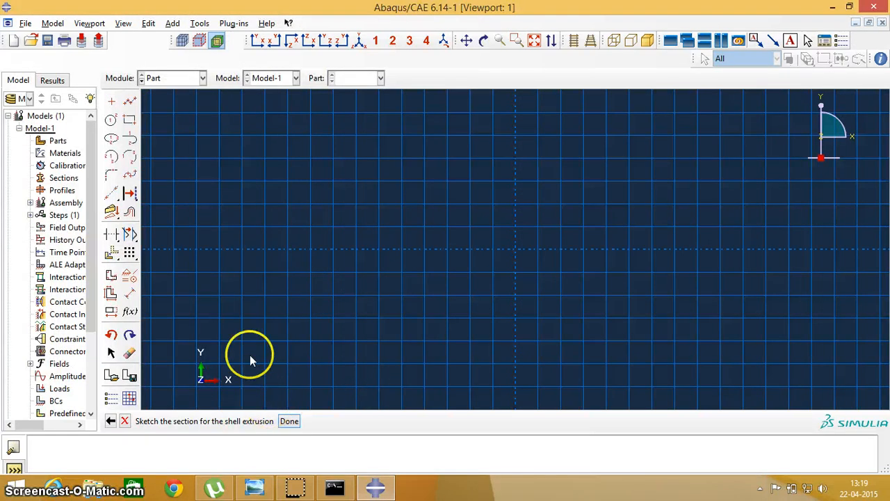
Sketch the channel profile with connected lines through the points 80,0, 0,0, 0,200 and 80,200.
click(129, 103)
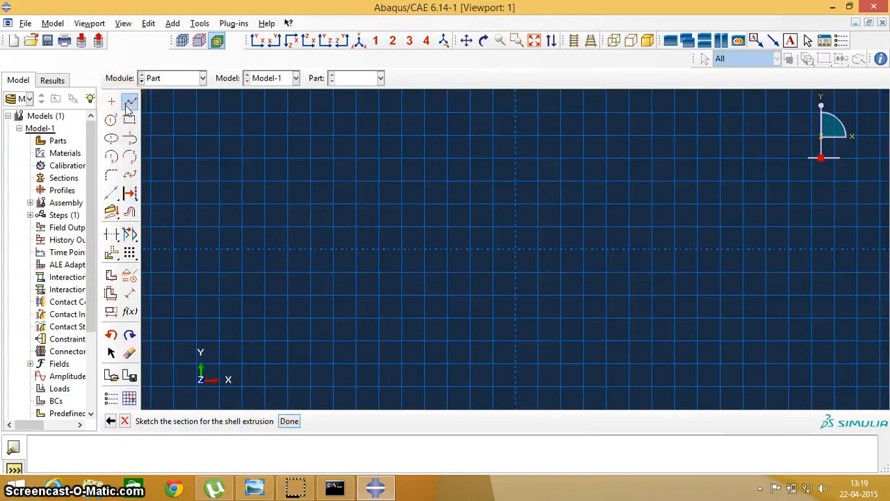
click(322, 421)
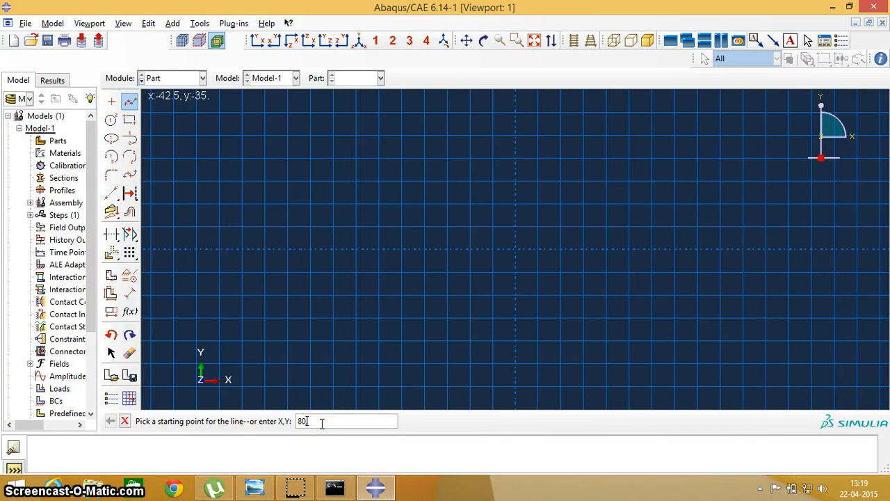
key(Return)
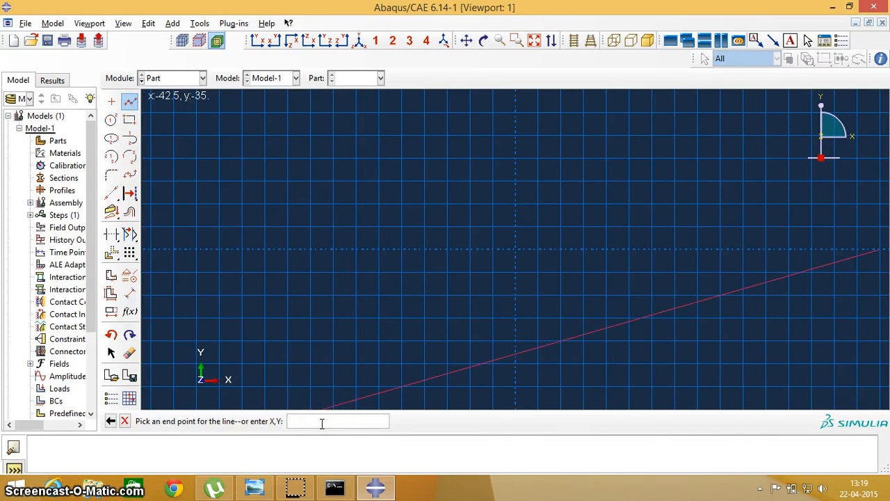
key(Return)
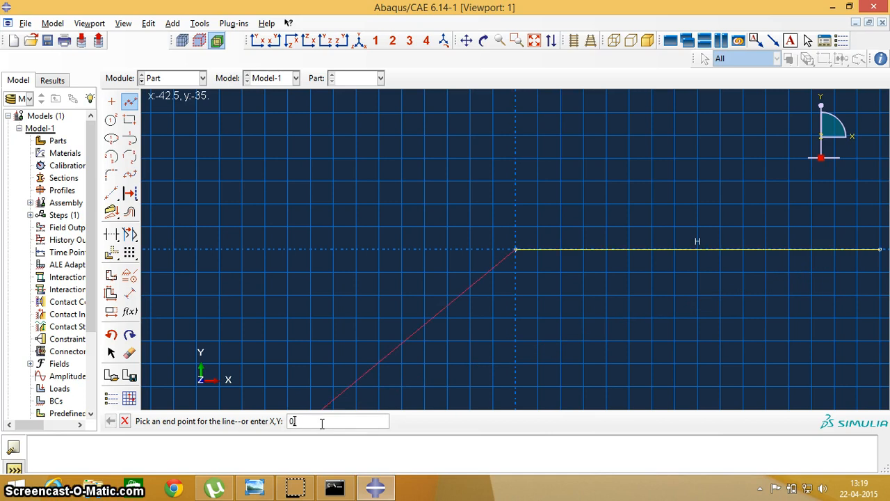
text(0,20)
key(Return)
text(80)
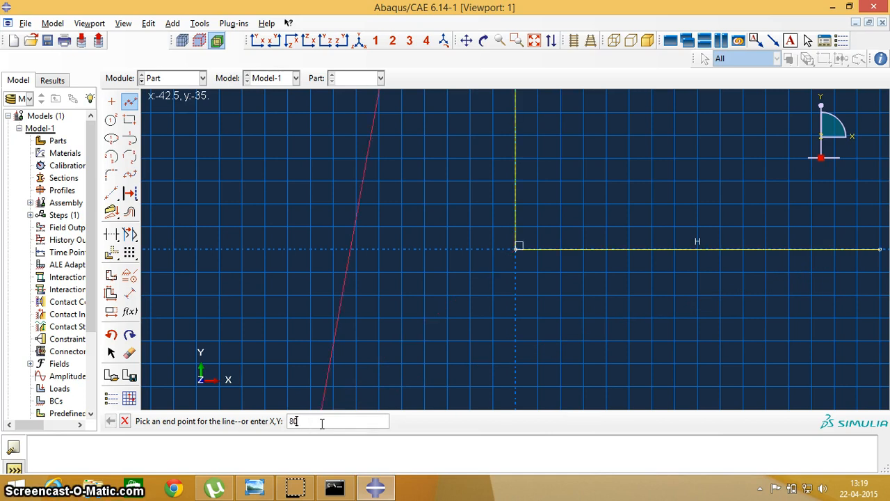
key(Return)
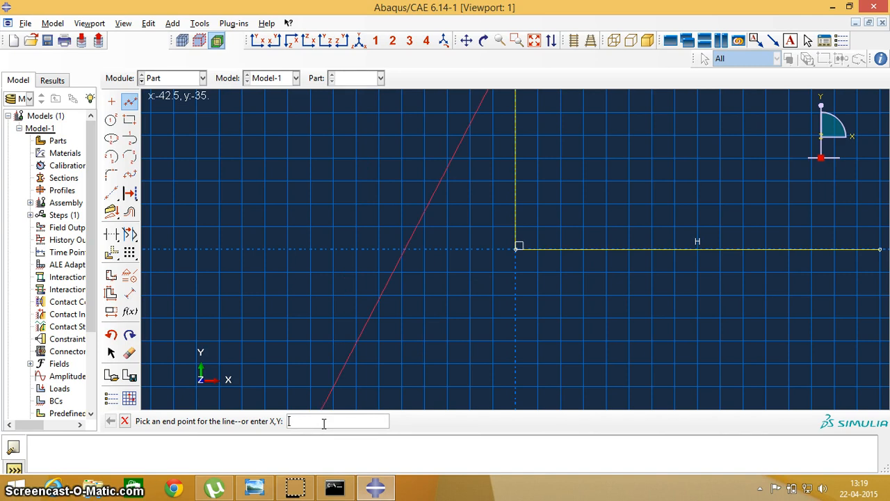
key(Escape)
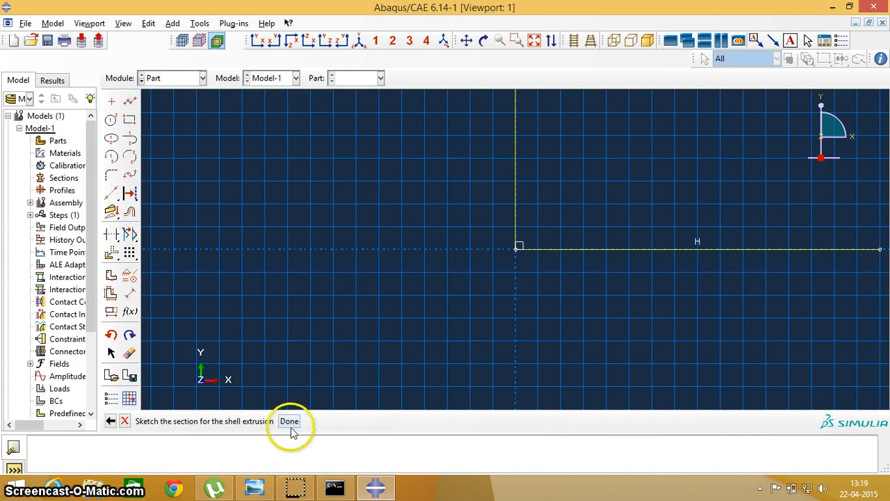
Finish the section sketch and extrude the channel shell to a depth of 900.
click(289, 422)
double_click(46, 143)
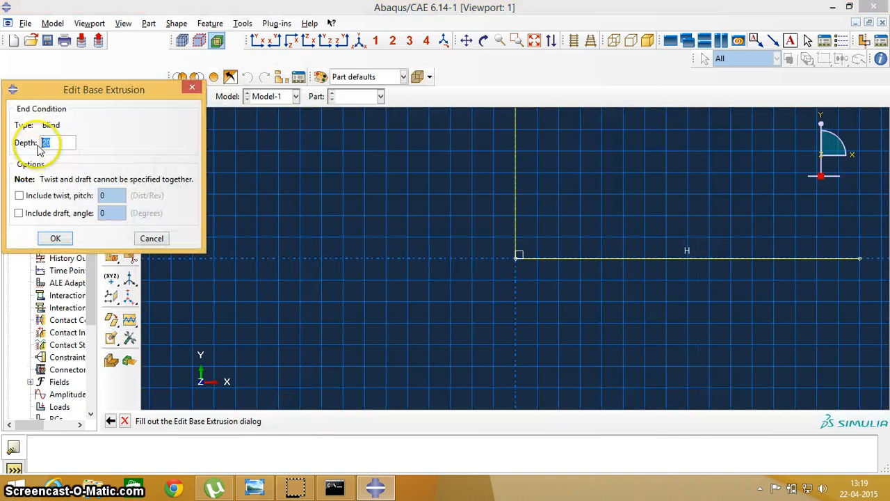
text(20)
drag(57, 142, 40, 142)
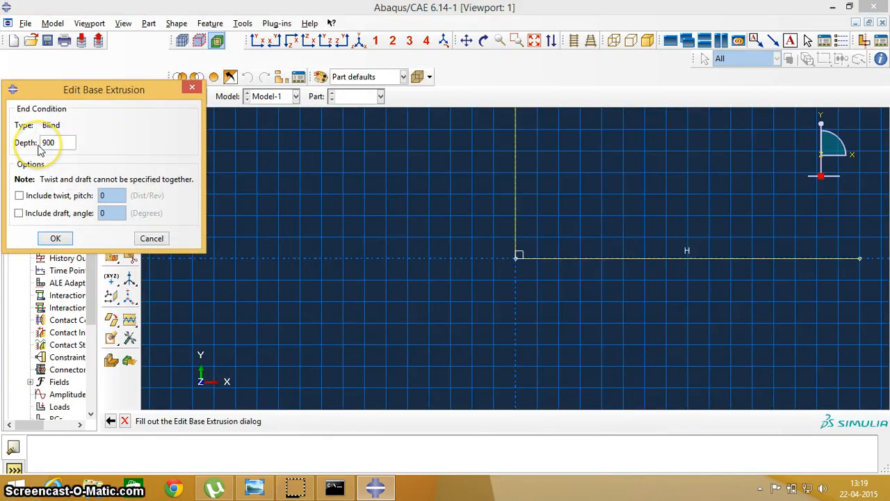
text(900)
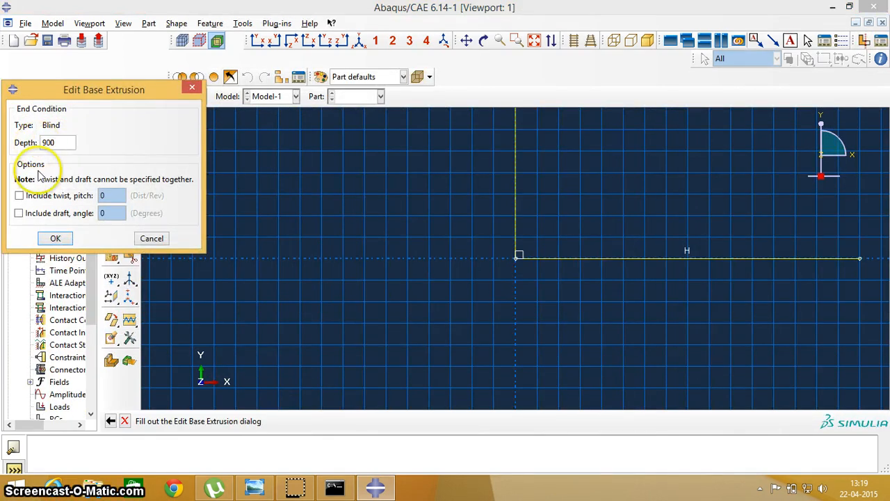
click(55, 238)
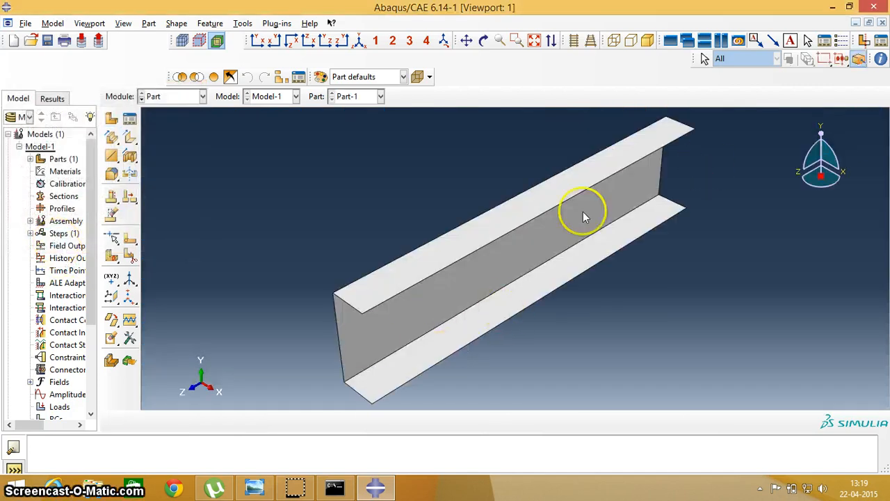
In the Property module, create a material with isotropic elastic behaviour, Young's modulus 2e5 and Poisson's ratio 0.3.
click(179, 96)
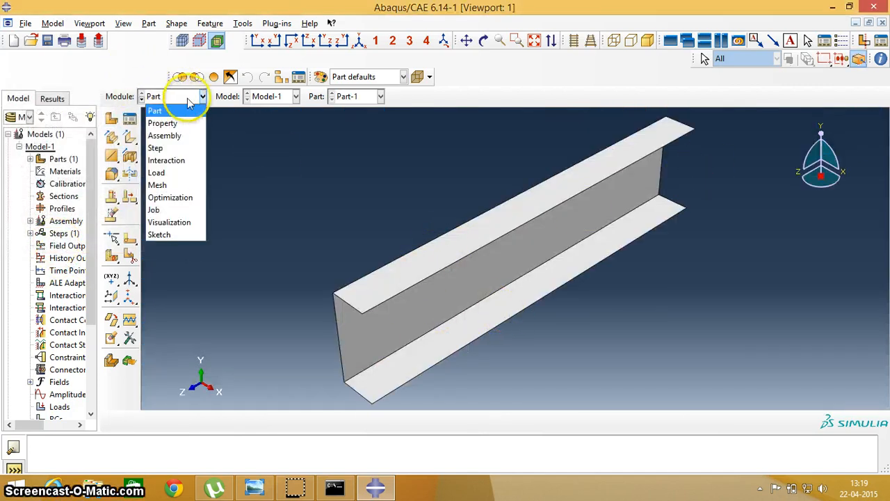
click(175, 123)
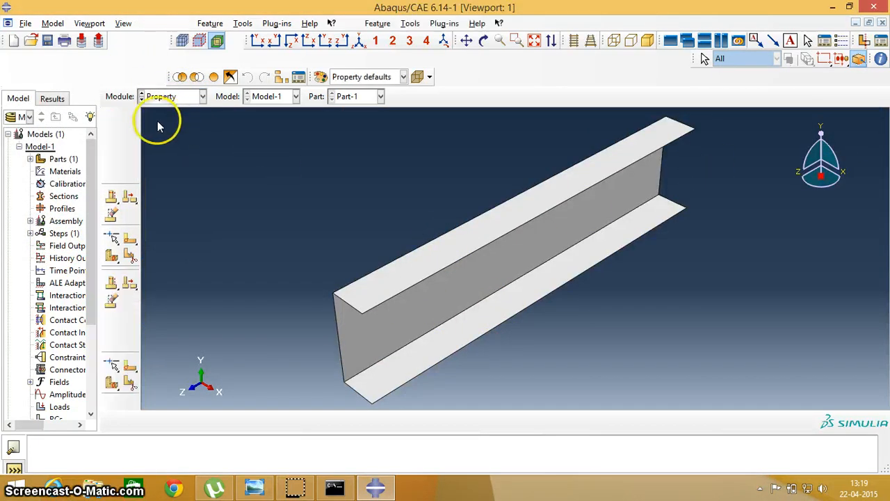
click(112, 121)
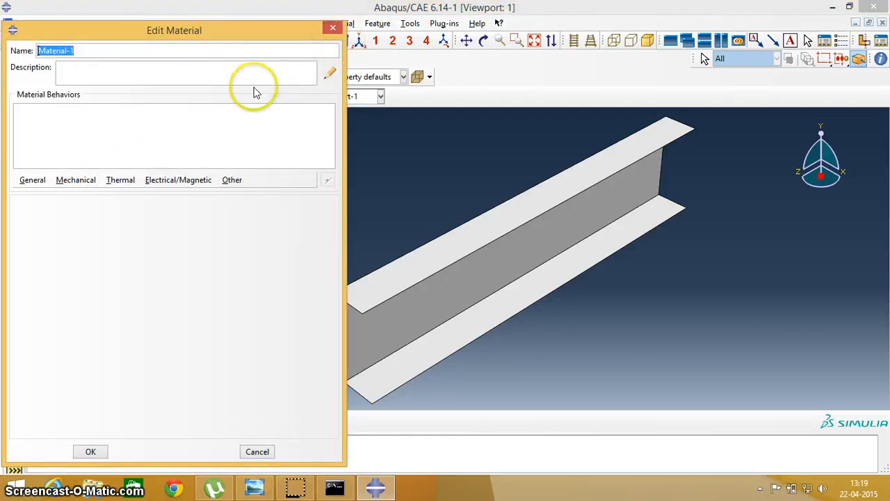
click(87, 180)
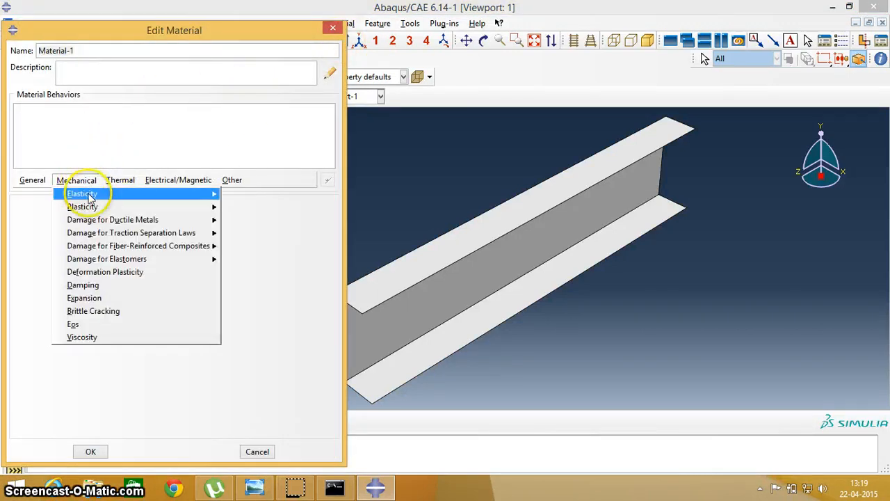
mouse_move(89, 196)
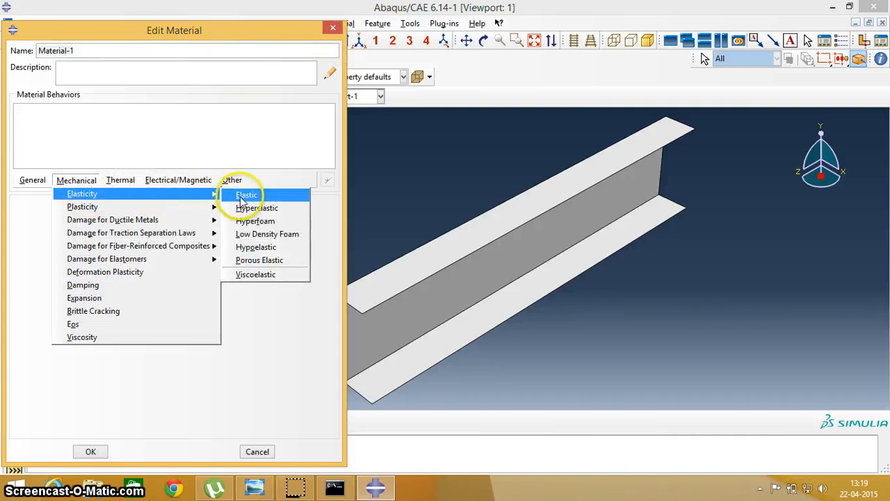
click(243, 197)
click(48, 358)
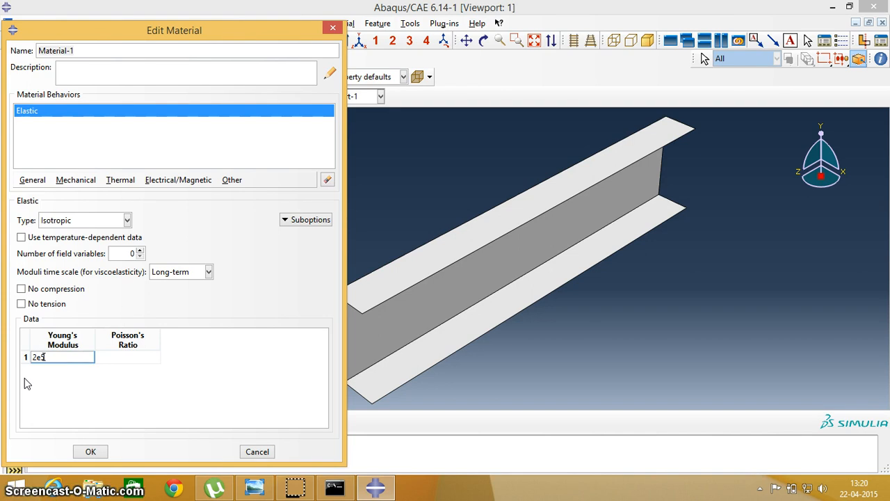
key(Tab)
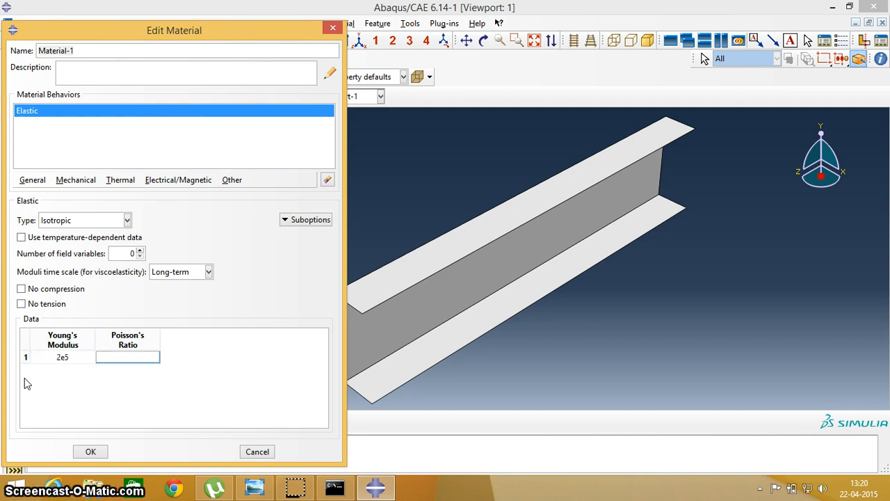
text(0.3)
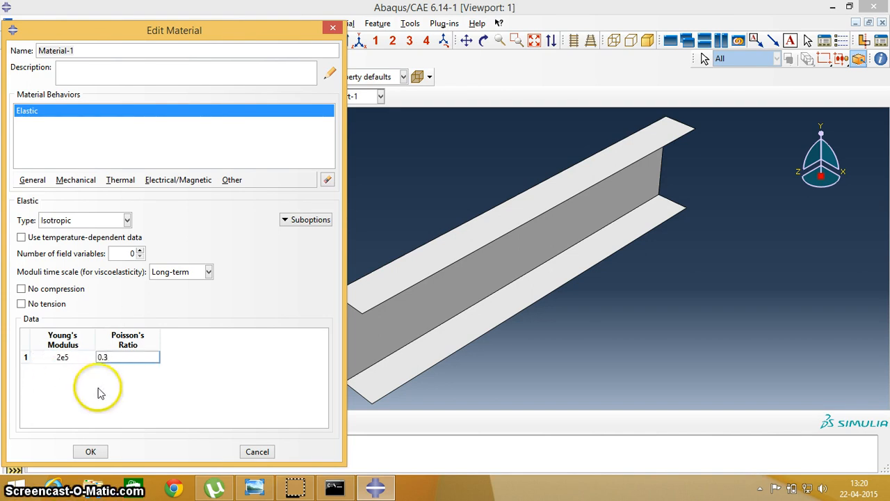
Add isotropic plastic behaviour with a yield stress of 250 to the material and finish the material definition.
click(76, 179)
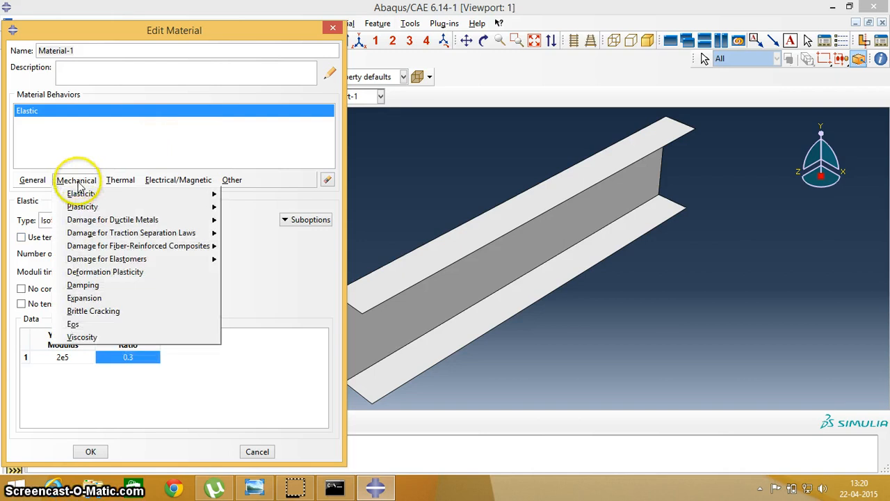
mouse_move(209, 207)
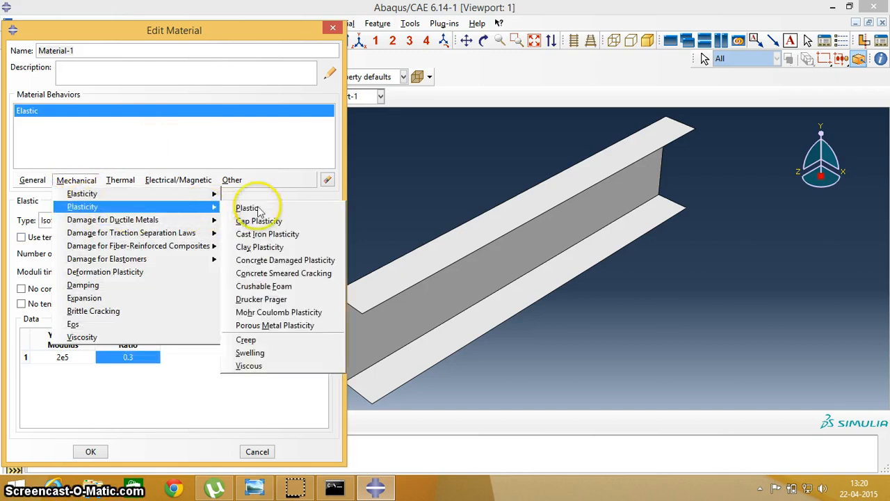
click(240, 206)
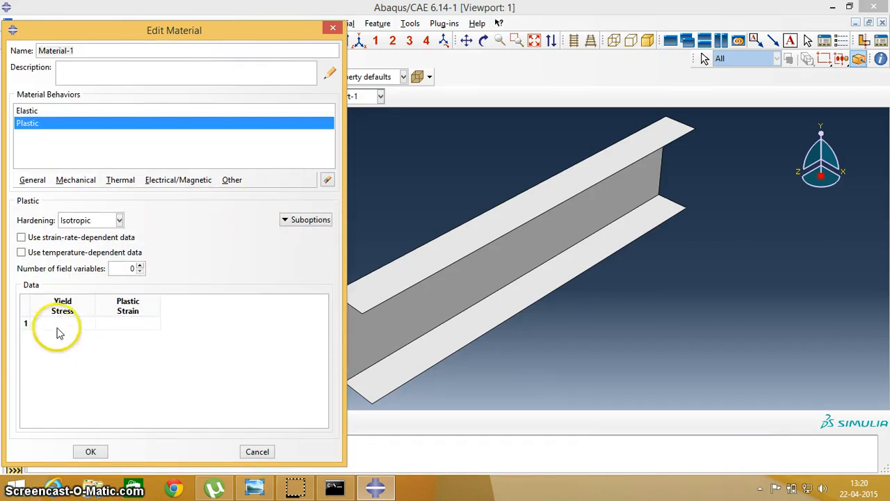
click(60, 324)
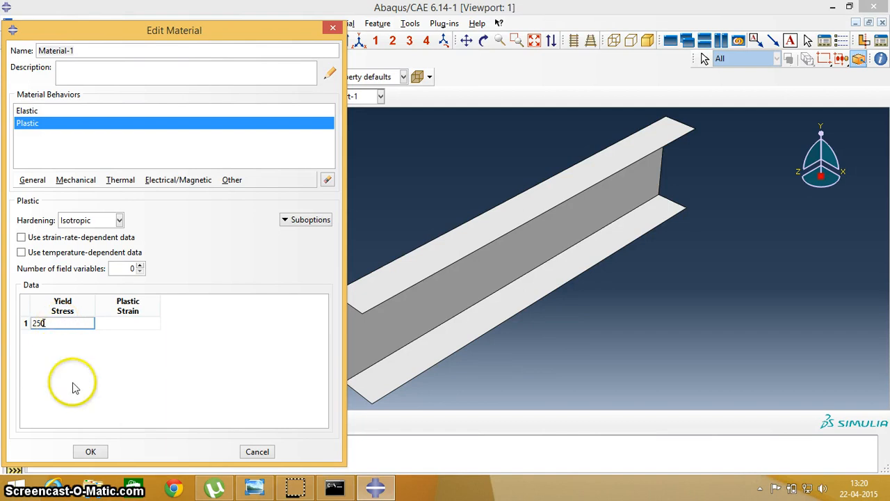
click(92, 454)
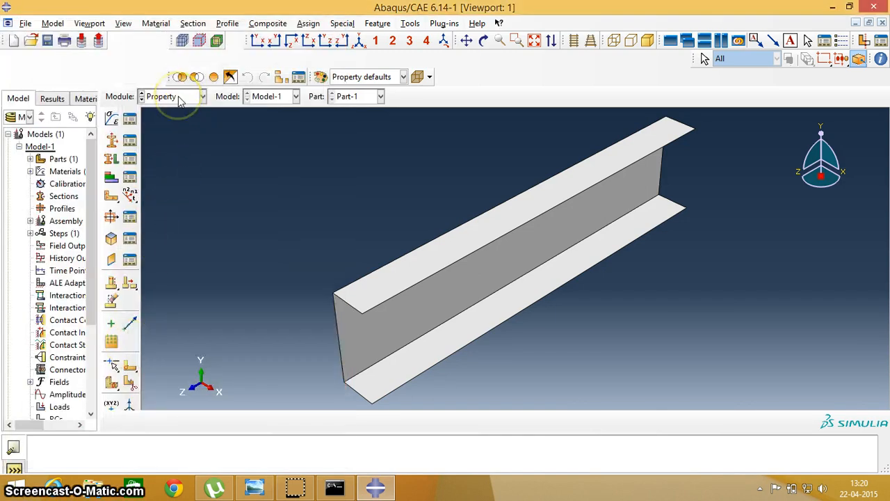
Start a new homogeneous shell section named buckle.
click(132, 142)
click(31, 223)
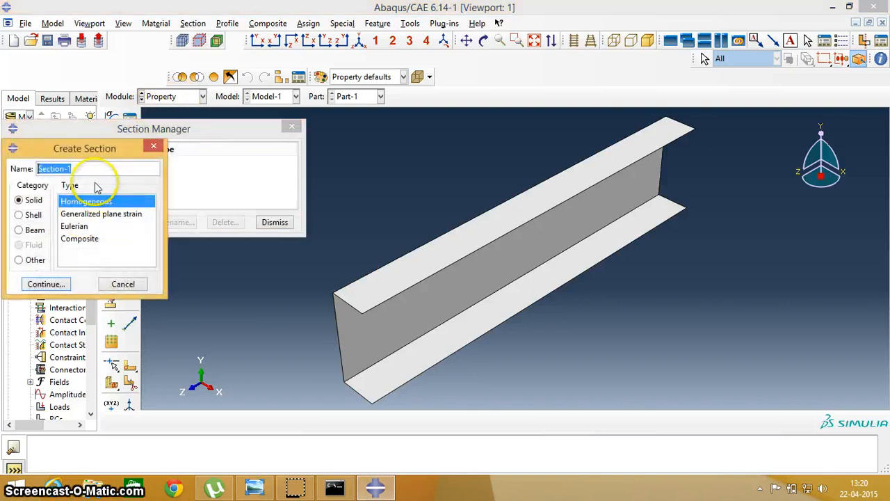
text(buckle)
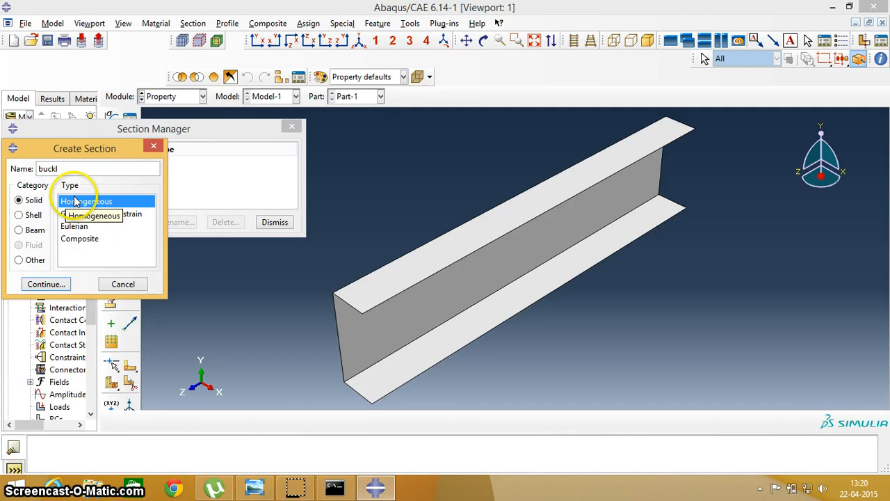
click(31, 216)
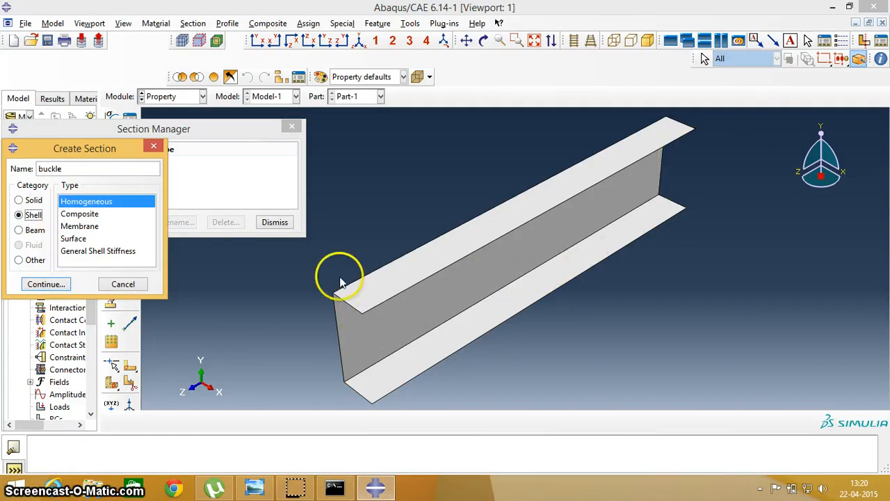
click(47, 285)
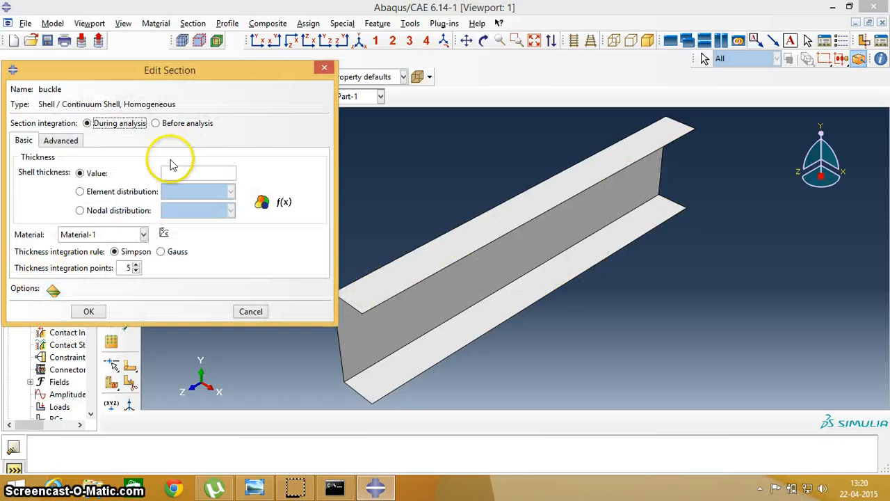
Set the section's shell thickness to 2, check it against the channel drawing in the photo viewer, and finish the section with Material-1.
click(173, 173)
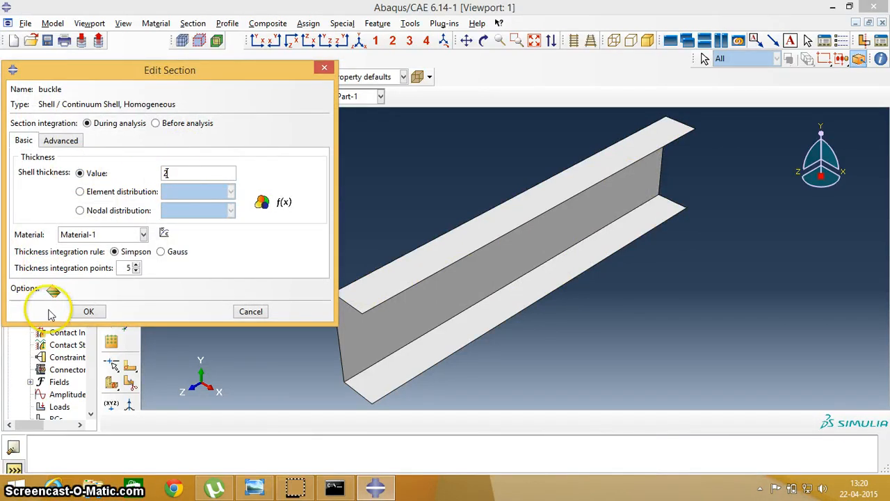
click(254, 487)
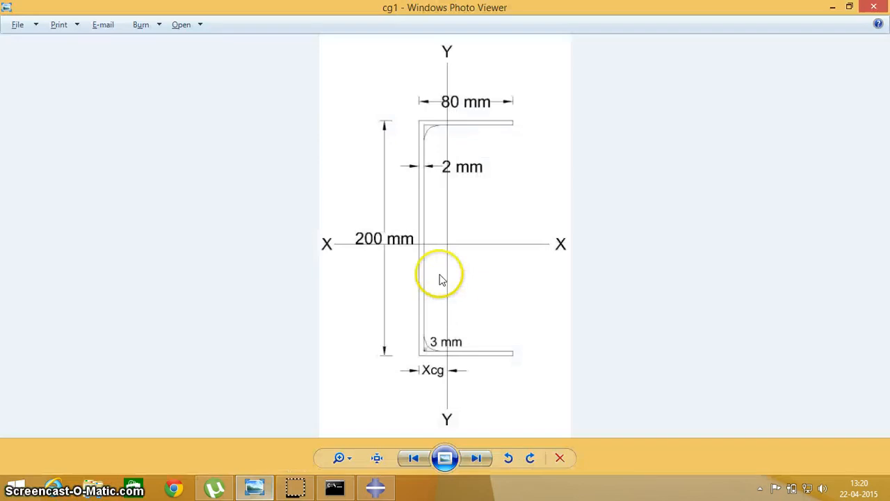
click(216, 487)
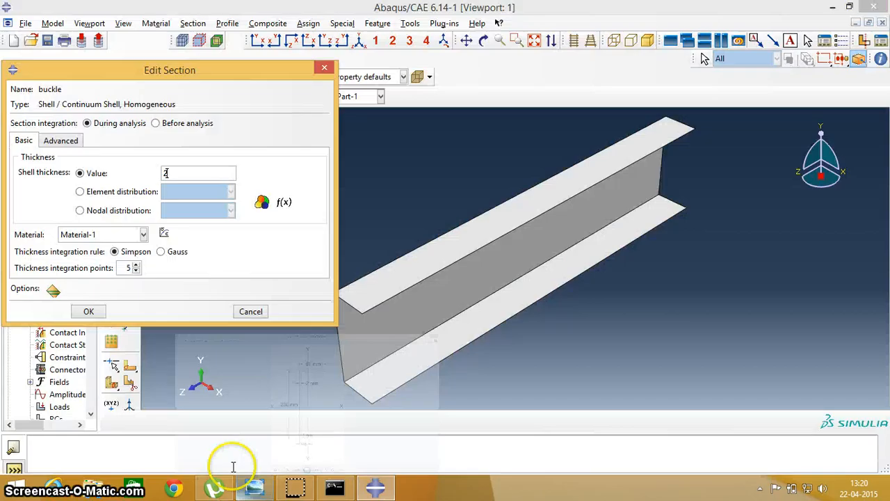
click(87, 311)
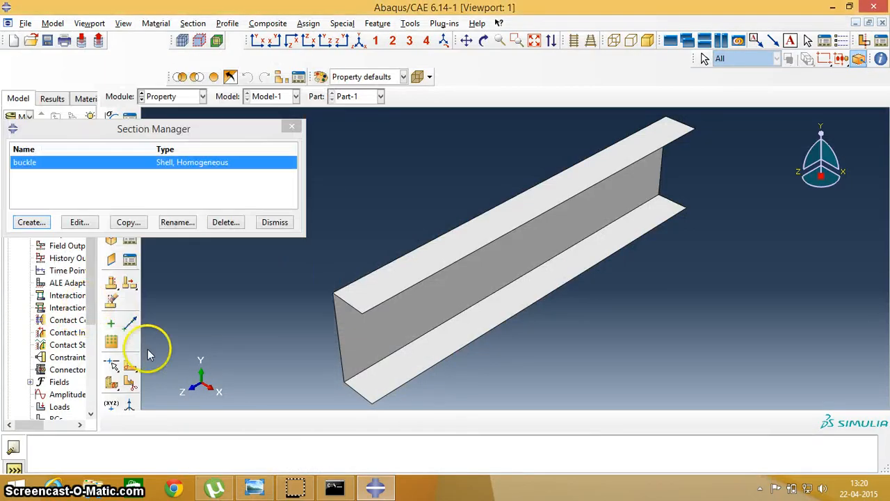
click(264, 223)
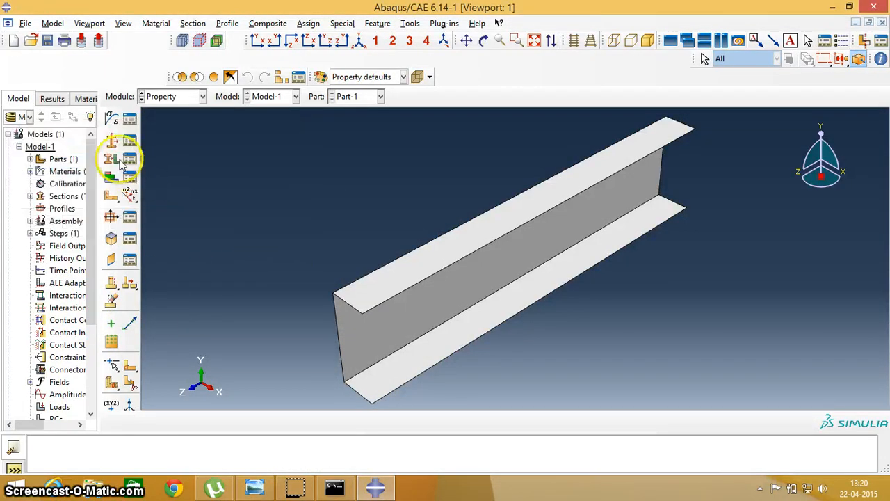
Assign the buckle section to the whole channel as Set-1, with thickness from section and middle-surface offset.
click(129, 159)
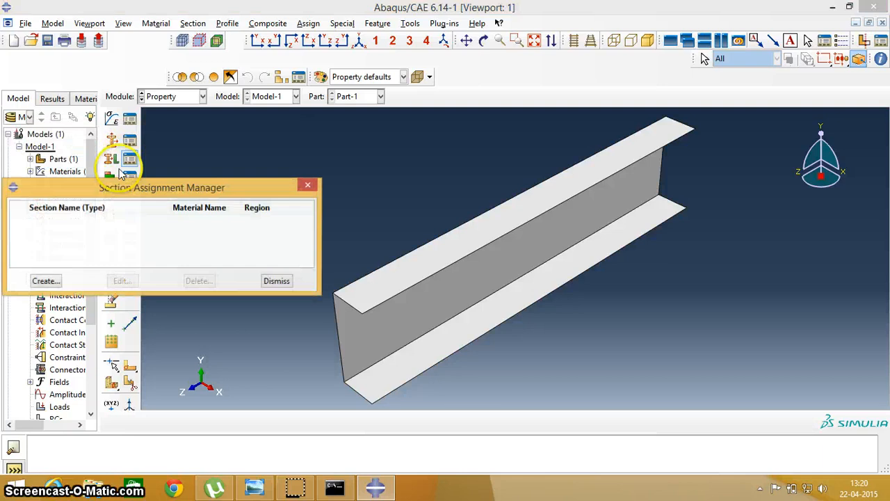
click(47, 281)
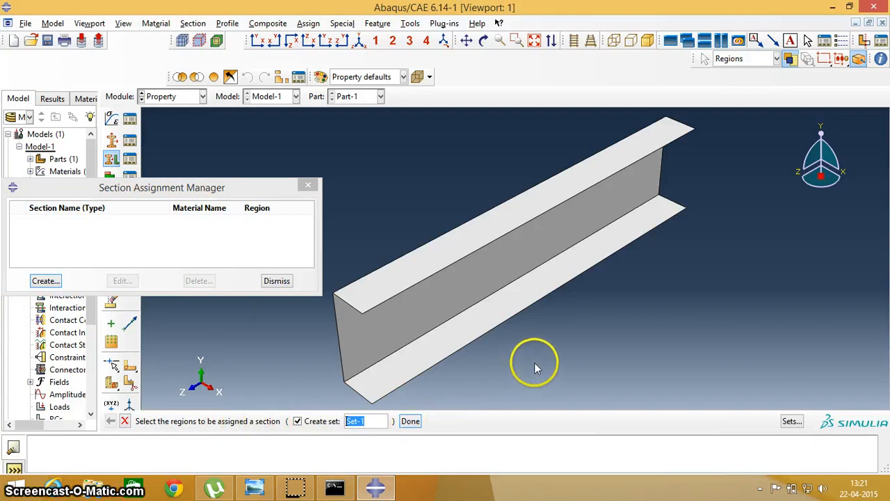
scroll(537, 361, down, 3)
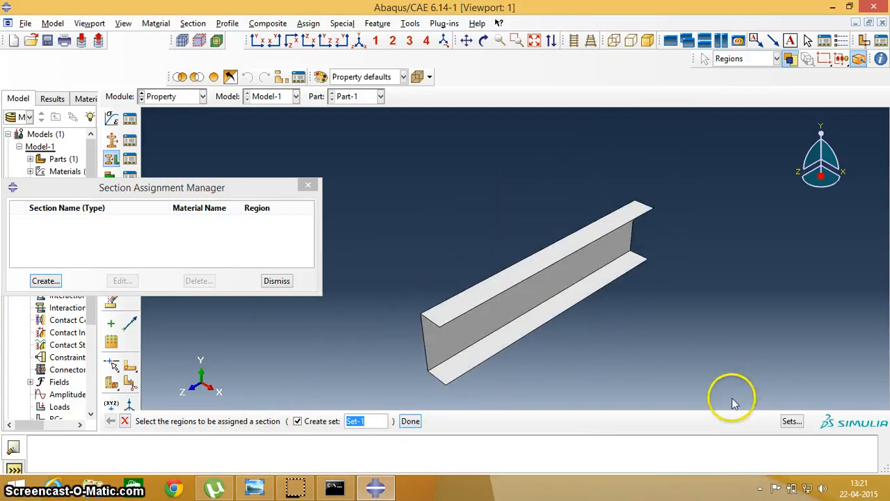
drag(733, 402, 412, 191)
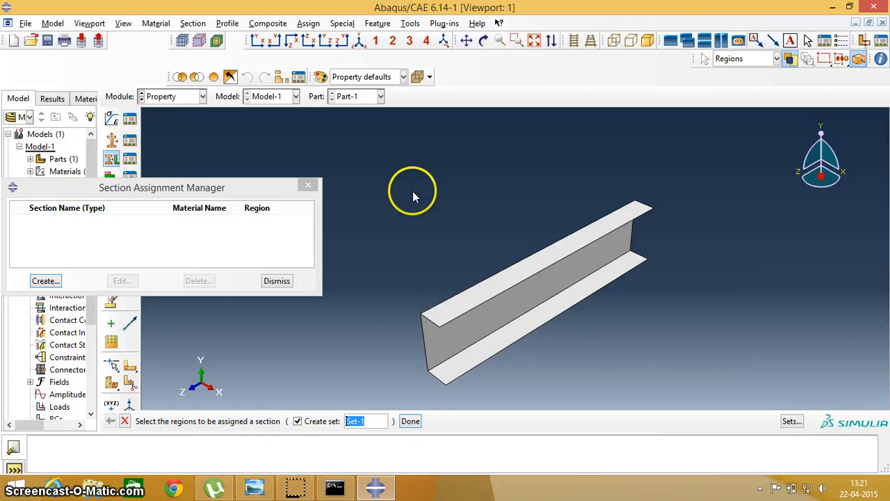
click(411, 421)
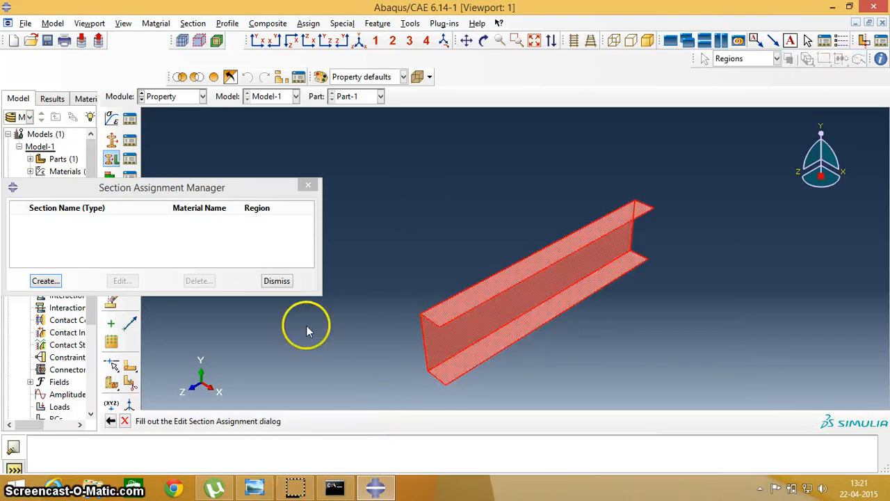
click(55, 449)
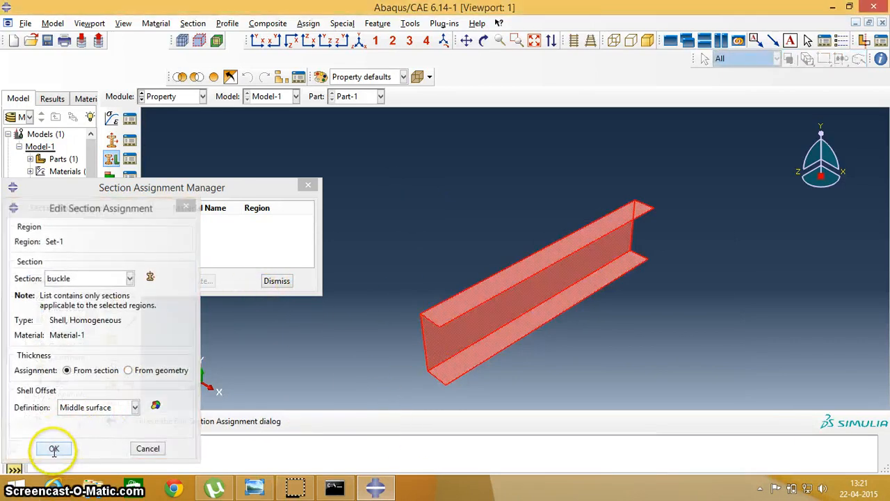
click(277, 281)
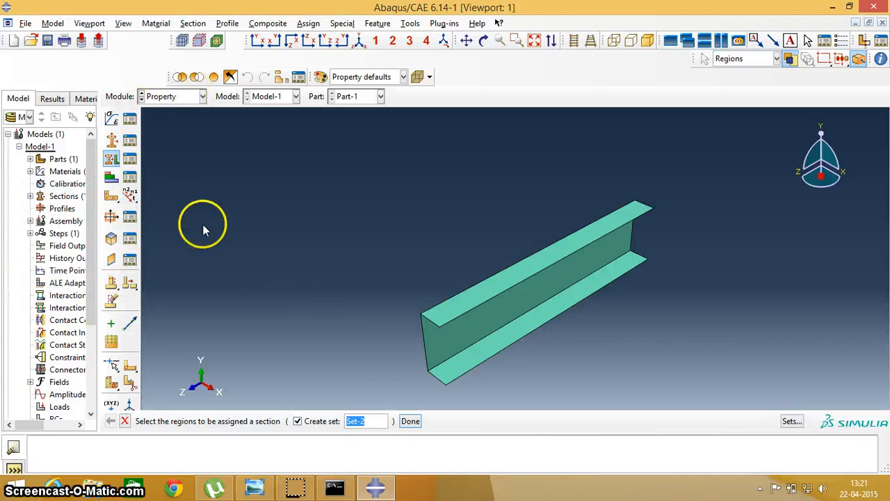
key(Escape)
In the Assembly module, create a dependent instance of Part-1.
click(189, 97)
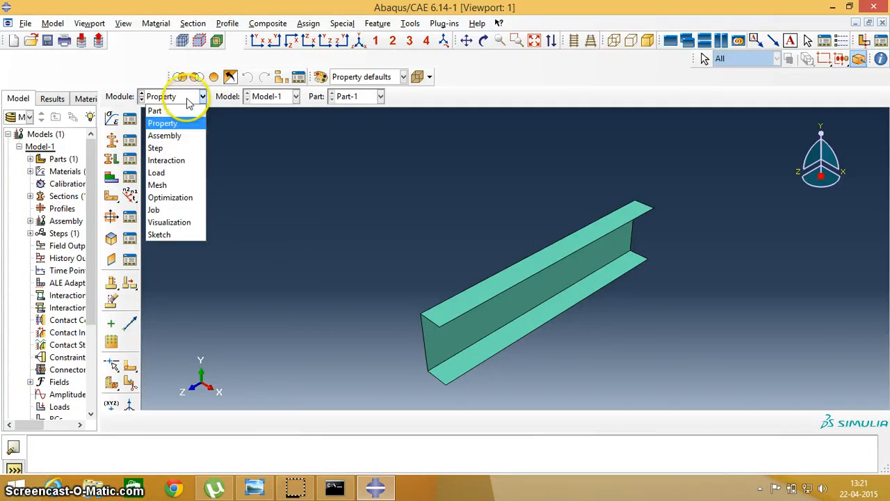
click(172, 137)
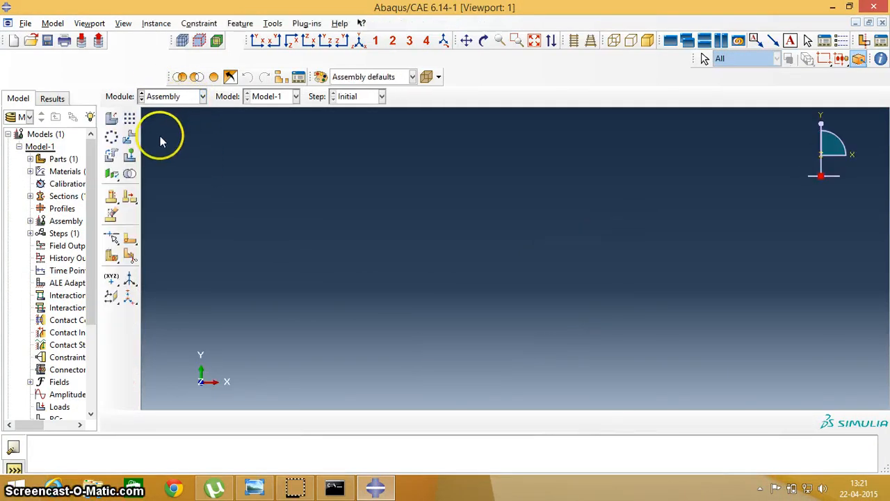
click(111, 120)
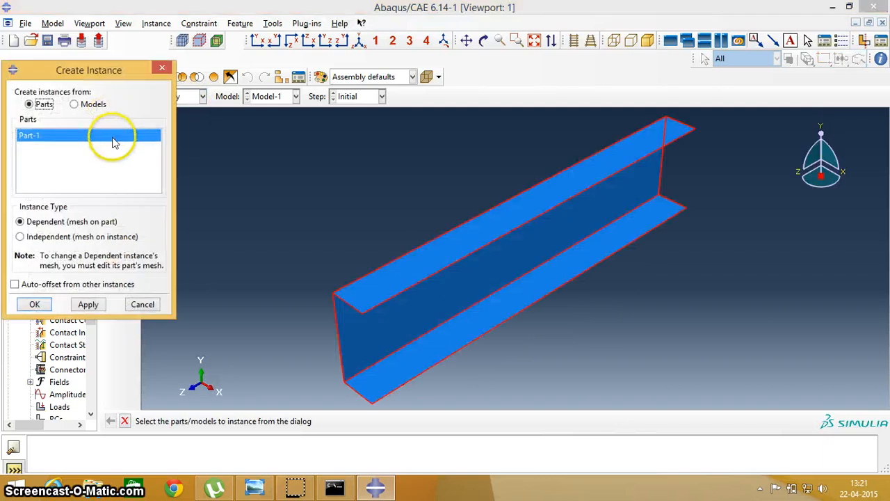
click(34, 305)
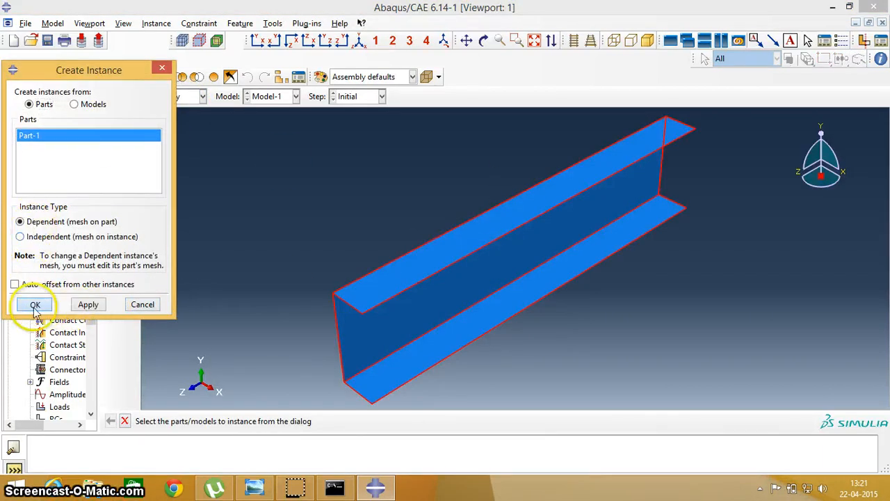
In the Step module, create a linear perturbation Buckle step after the Initial step.
click(180, 97)
click(170, 147)
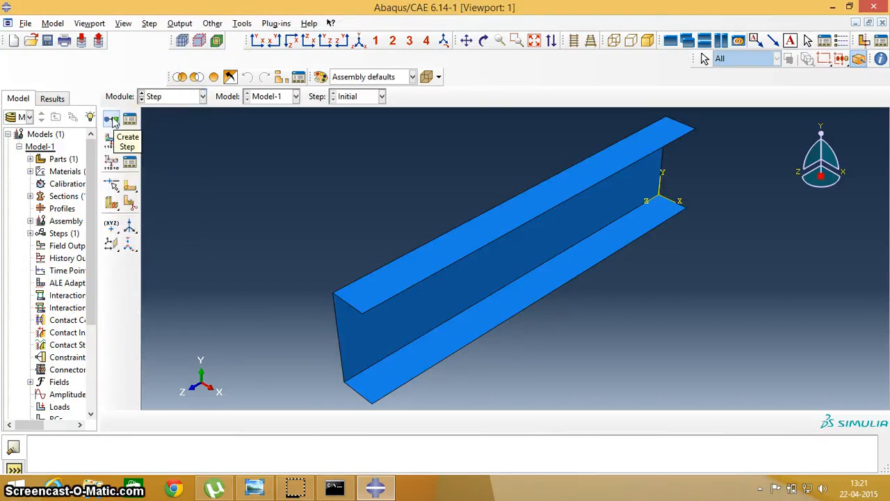
click(113, 121)
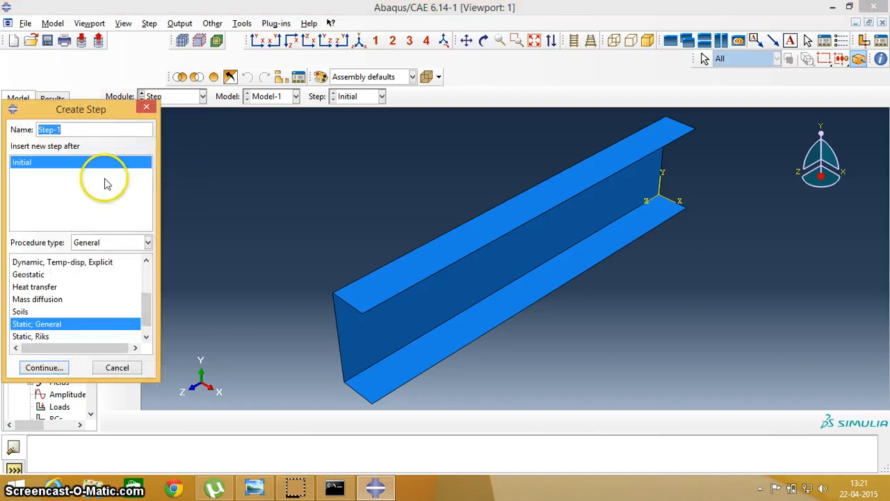
click(87, 243)
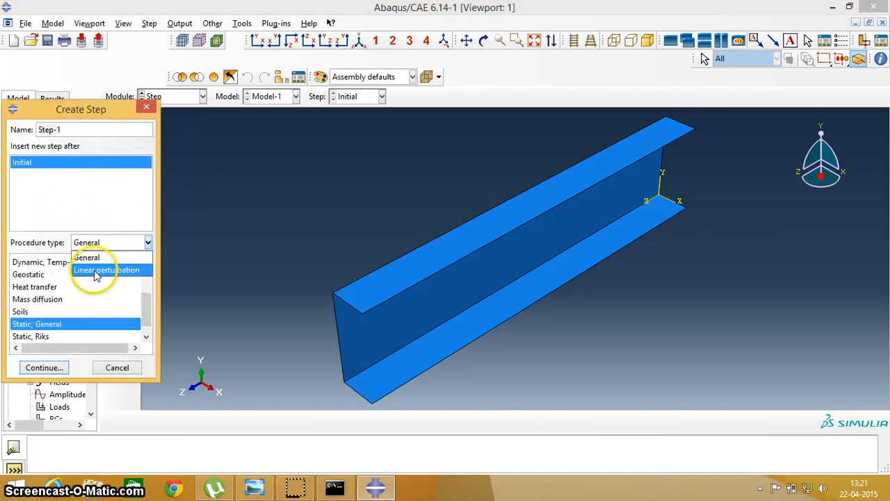
click(96, 271)
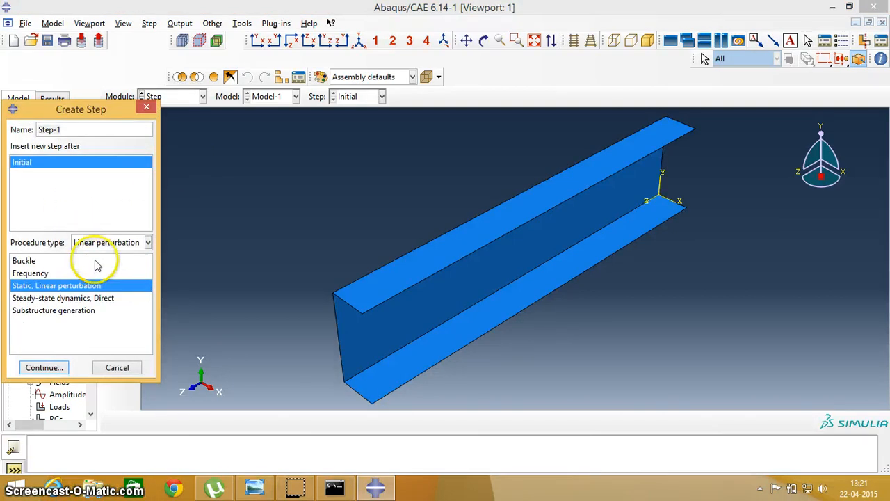
click(60, 260)
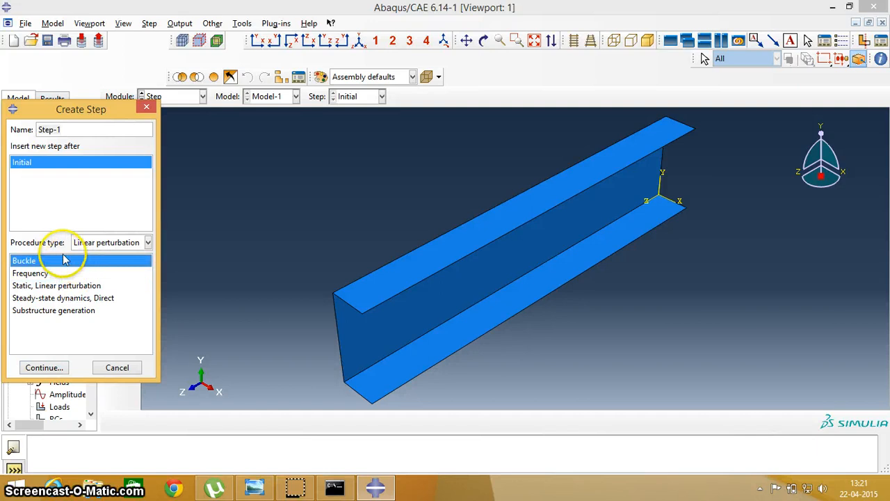
click(39, 372)
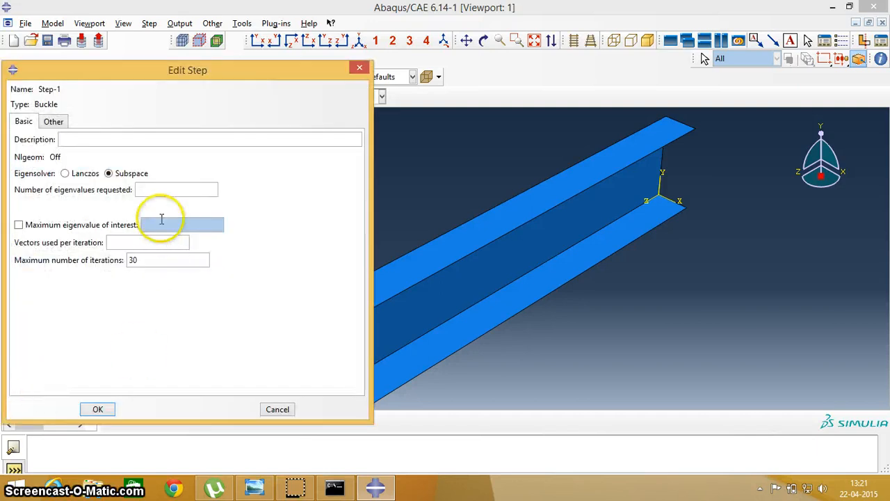
Request 6 eigenvalues with 12 vectors per iteration and a maximum of 200 iterations, and finish the buckle step.
click(164, 189)
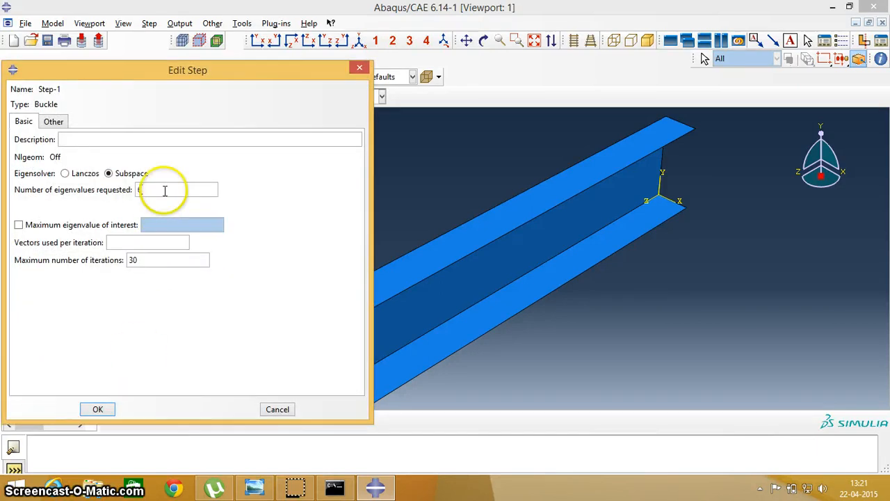
click(148, 242)
text(12)
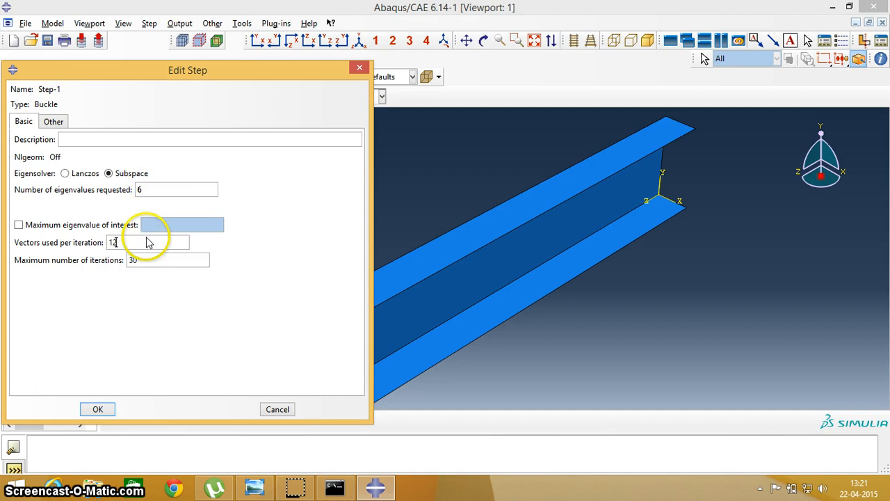
drag(142, 260, 119, 270)
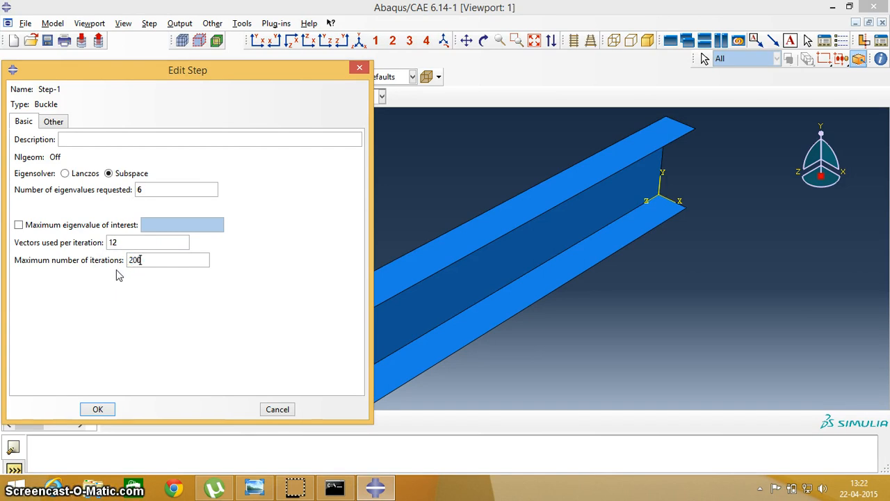
click(99, 410)
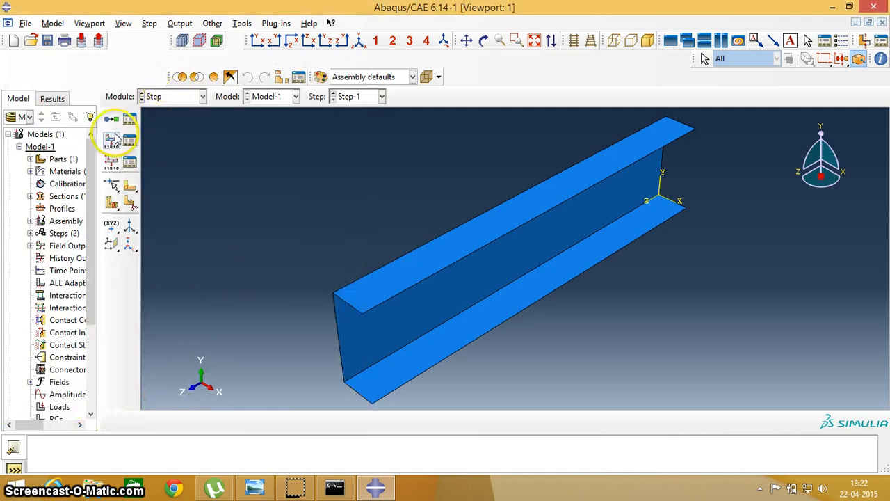
In the Interaction module, create a reference point at X 18.528, Y 100 on the channel end at the origin.
click(170, 96)
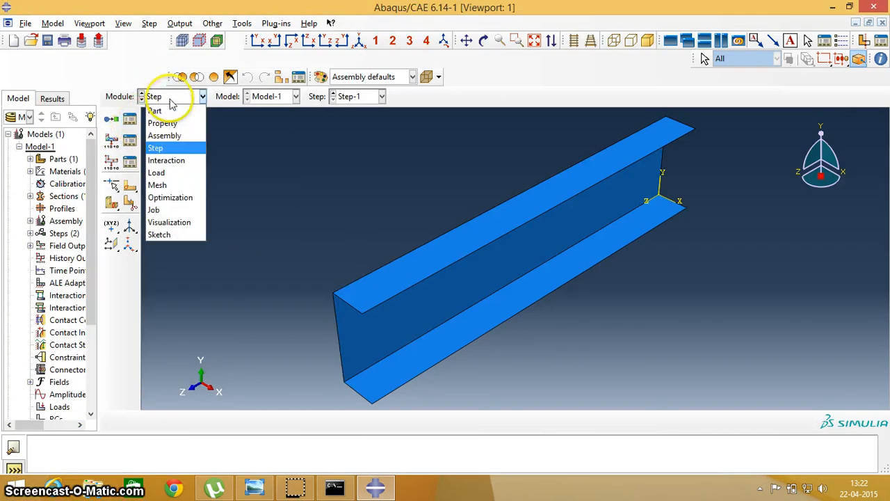
click(171, 160)
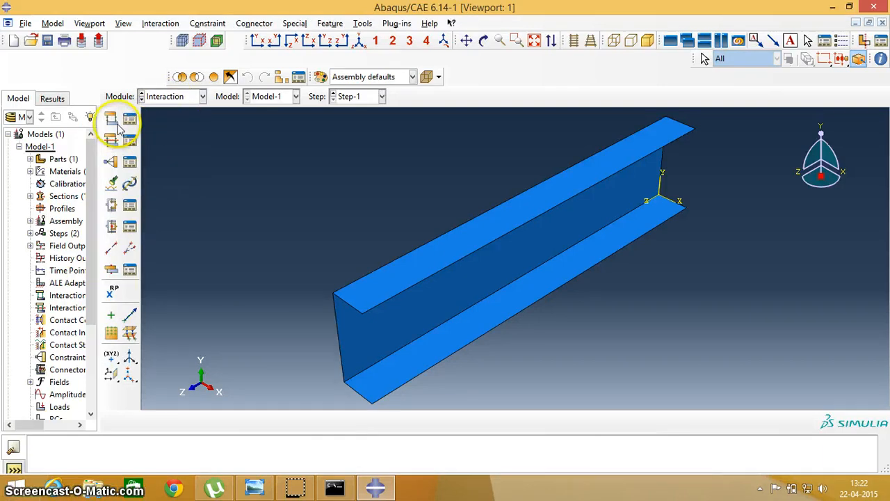
click(165, 97)
click(166, 97)
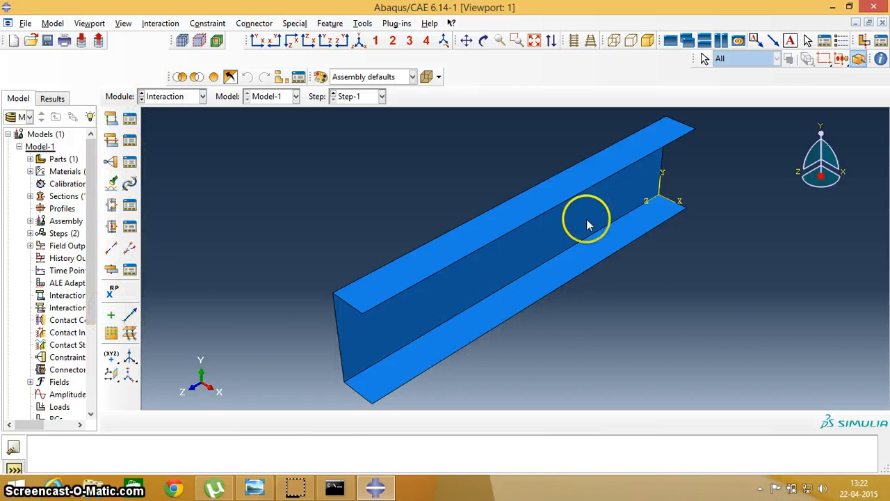
click(256, 487)
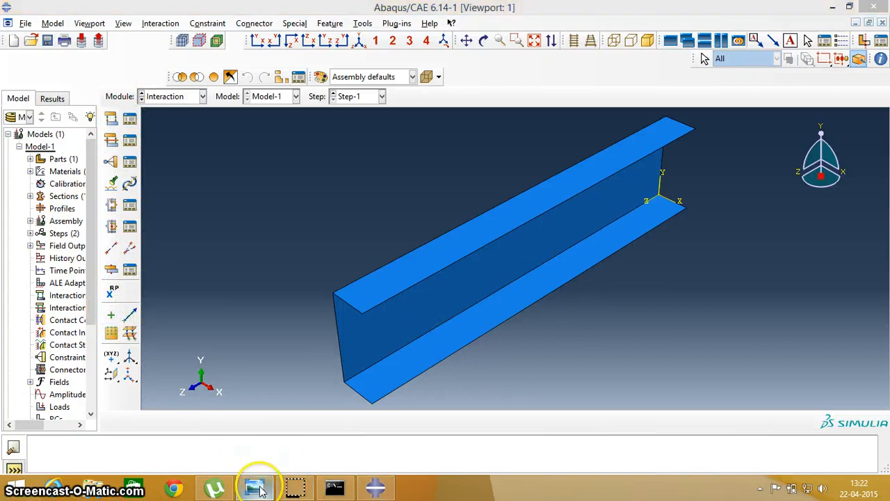
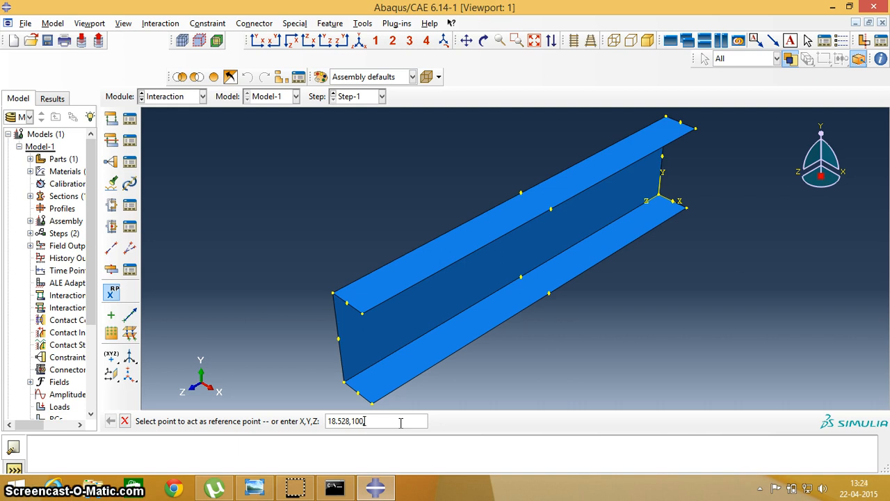
key(Return)
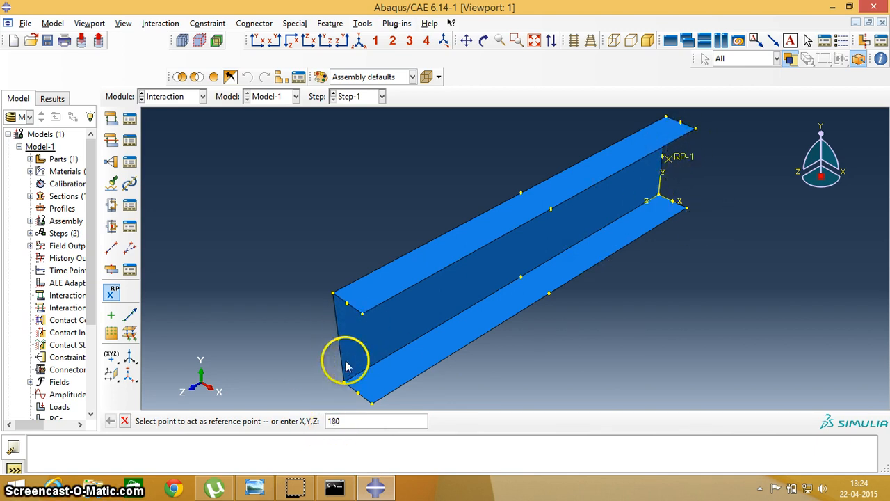
Create a second reference point at X 18.528, Y 100 on the channel end opposite the origin, and finish the command.
text(.452)
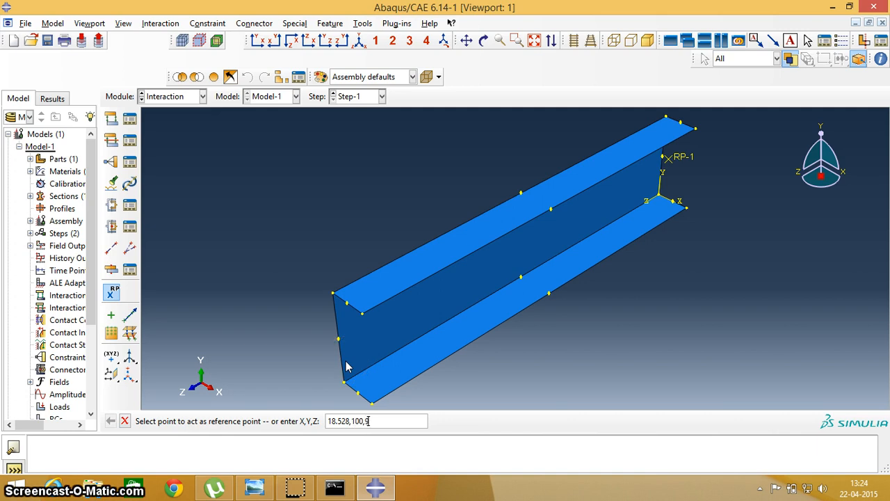
key(Return)
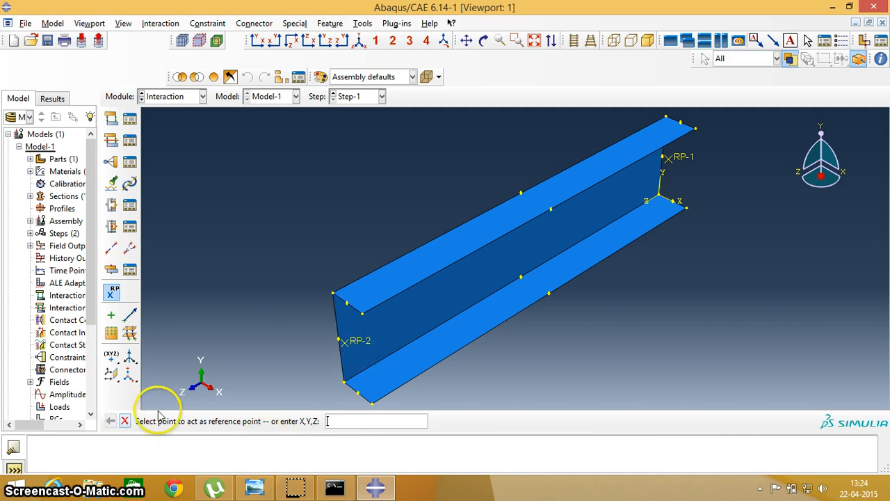
key(Escape)
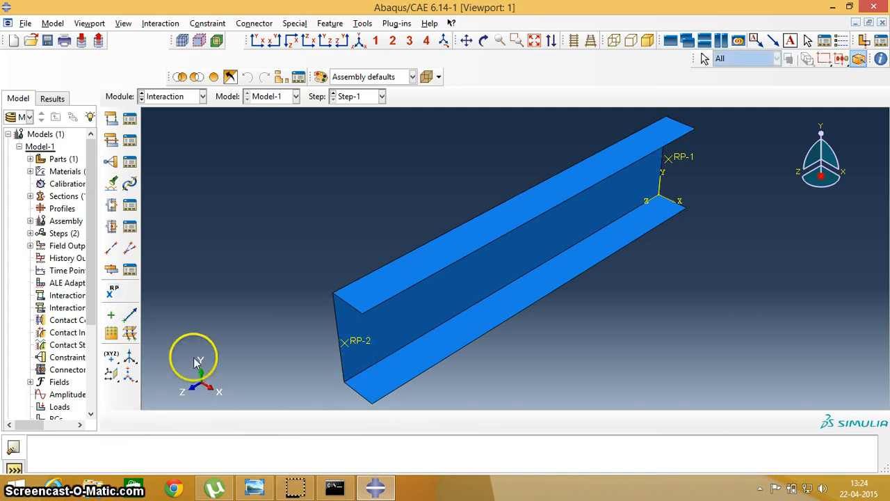
Start an MPC constraint with RP-1 as the control point and turn off set creation for the slave nodes.
click(113, 164)
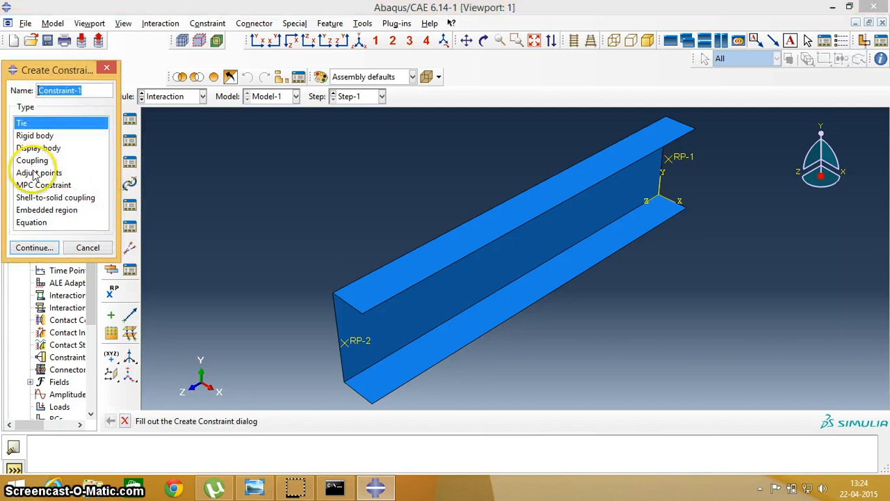
click(34, 185)
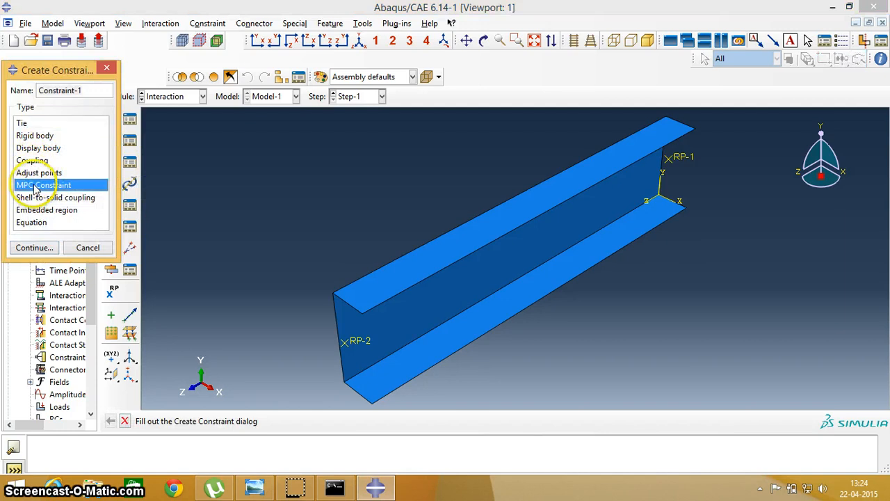
click(34, 248)
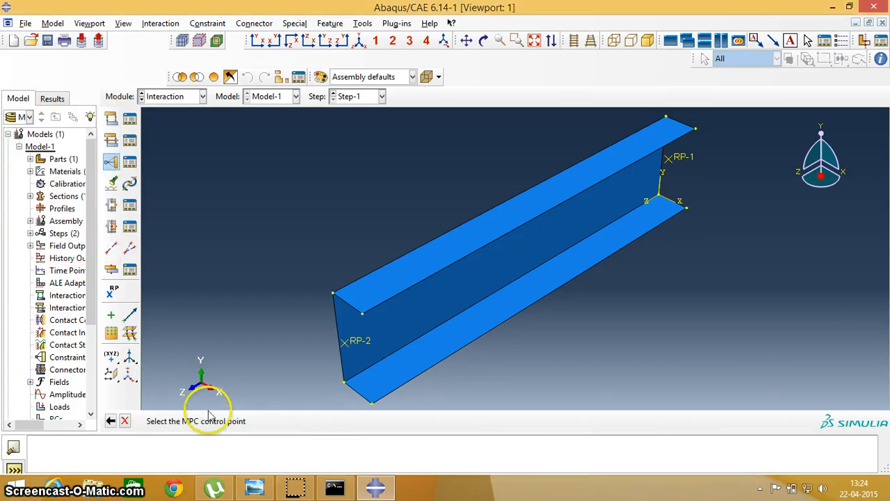
click(683, 160)
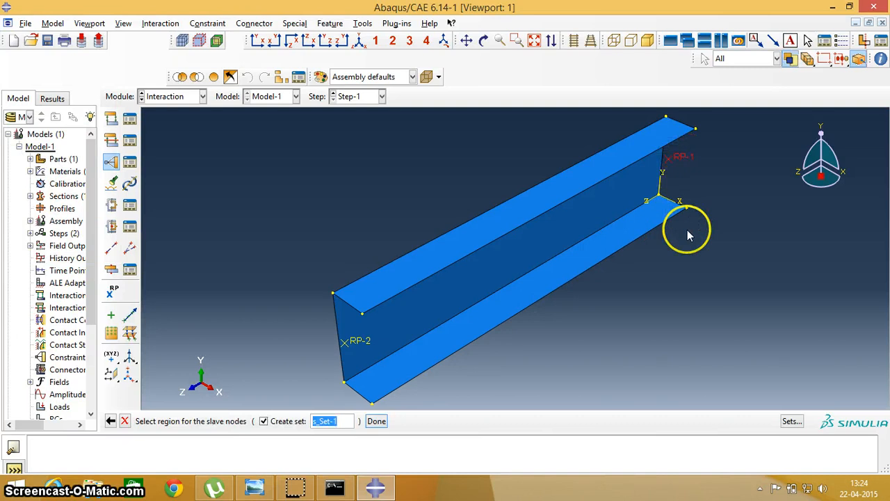
click(264, 421)
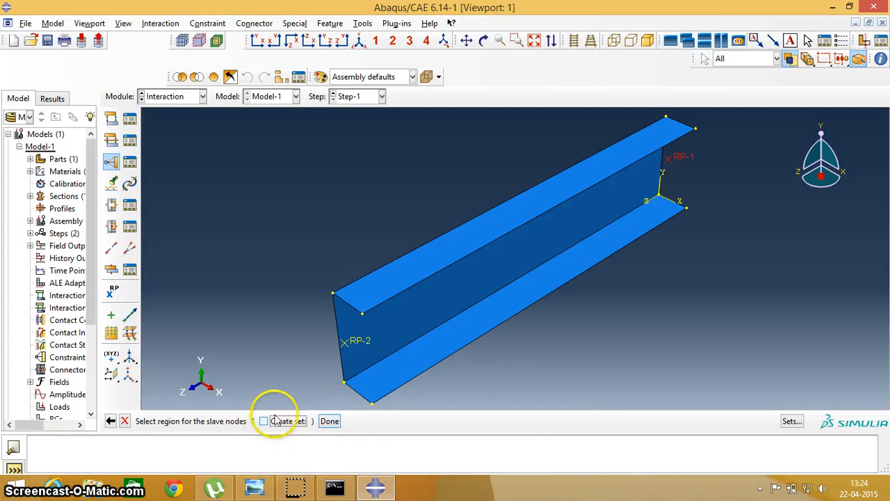
Select the web edge and both flange edges at the RP-1 end as slave nodes and finish the constraint with MPC type Beam.
click(274, 42)
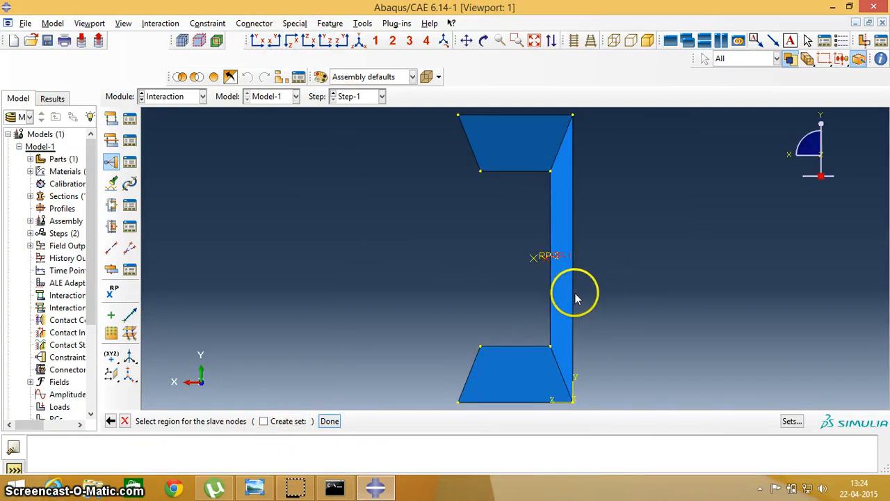
scroll(575, 298, down, 1)
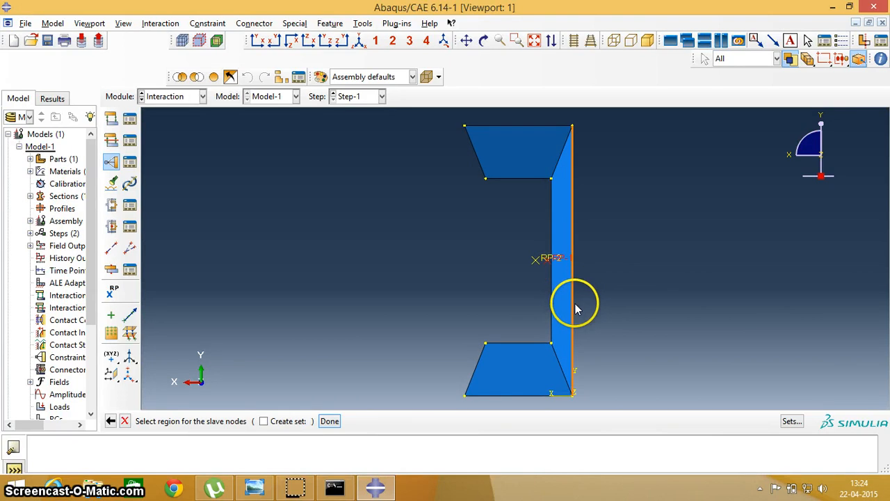
click(575, 306)
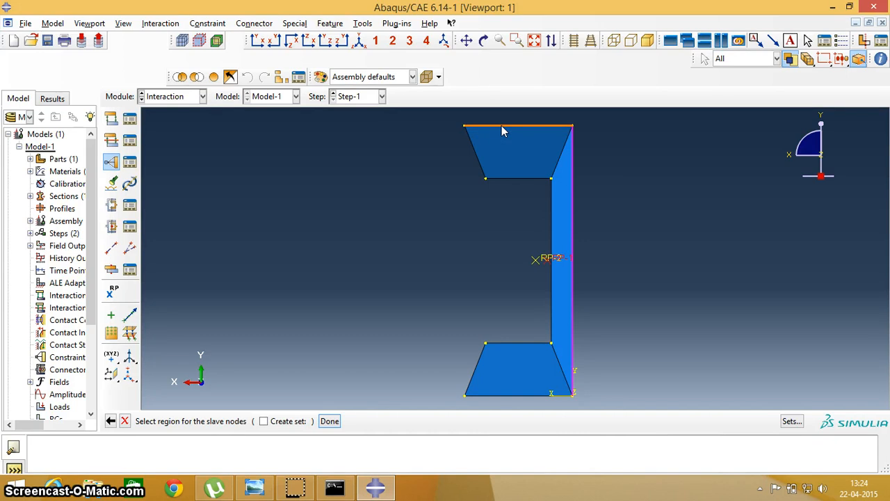
shift+click(504, 128)
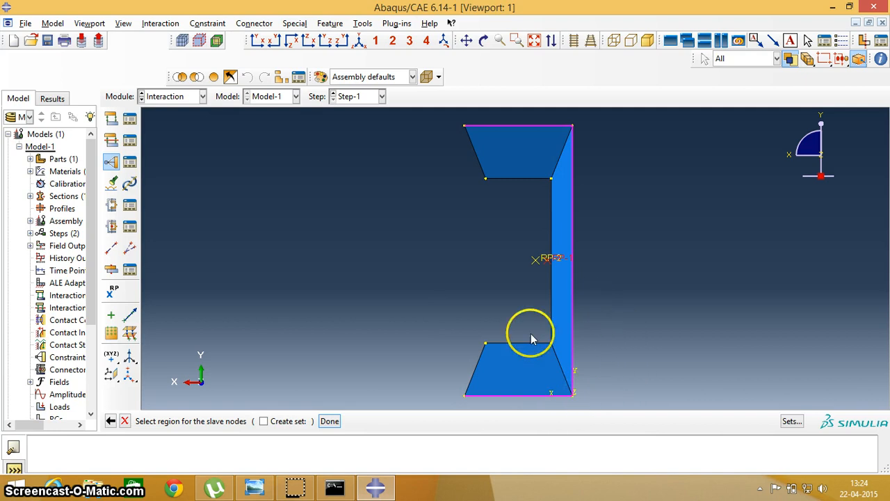
click(330, 422)
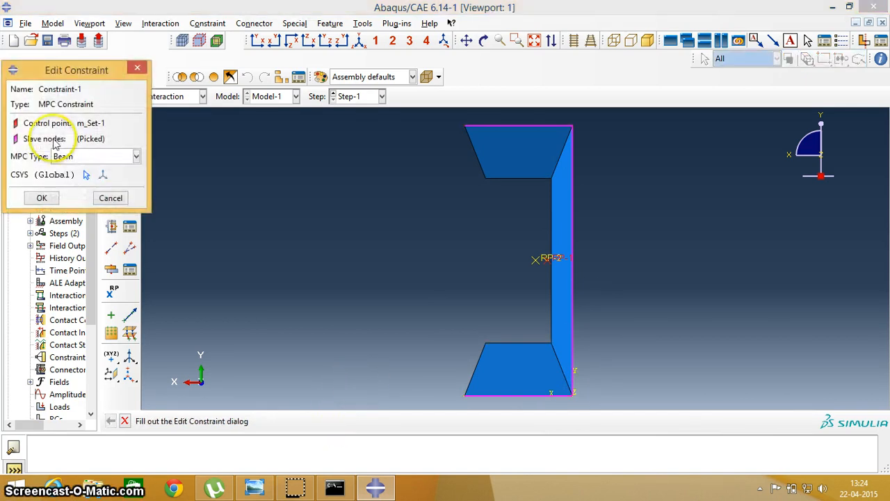
click(42, 198)
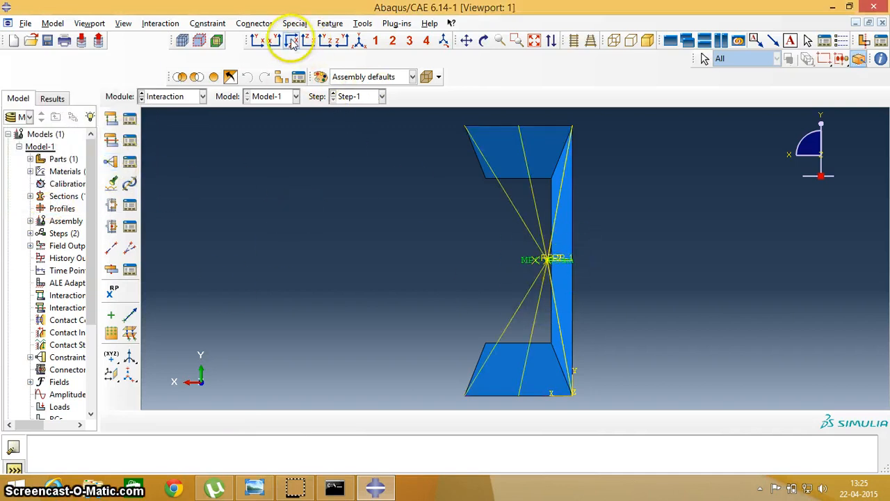
Create a Beam-type MPC constraint with RP-2 as the control point and the three edges at that channel end as slave nodes.
click(359, 40)
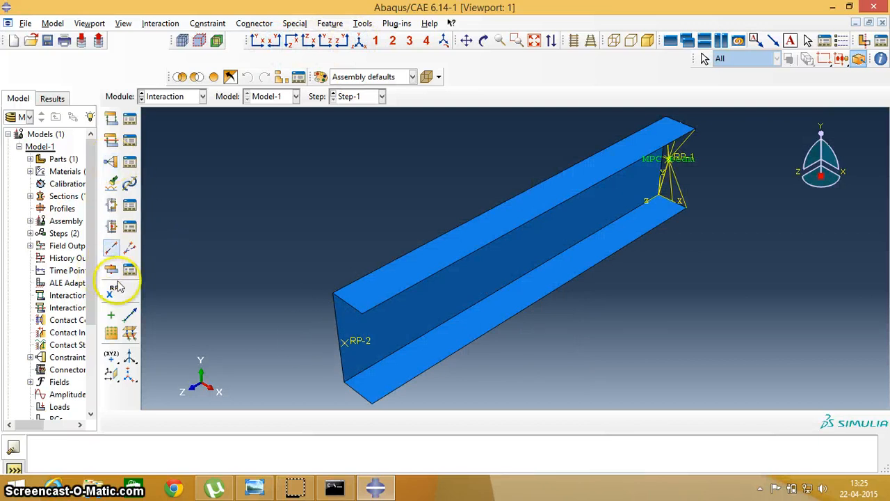
click(111, 163)
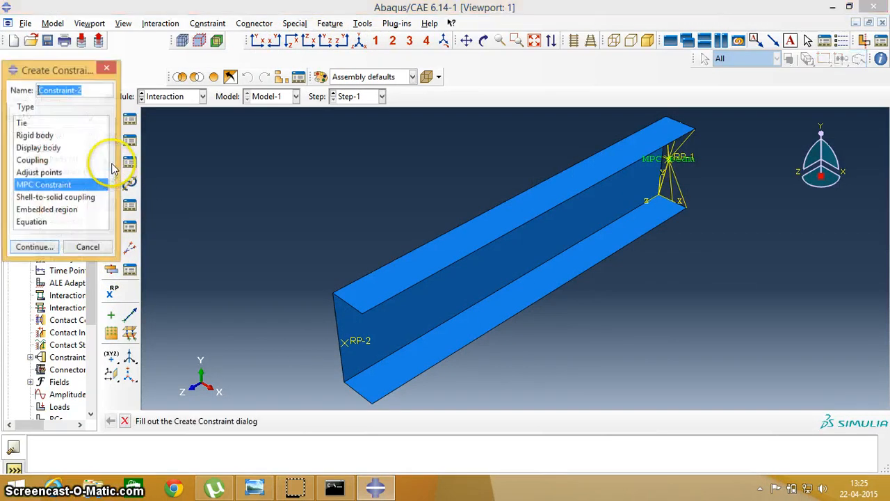
click(34, 248)
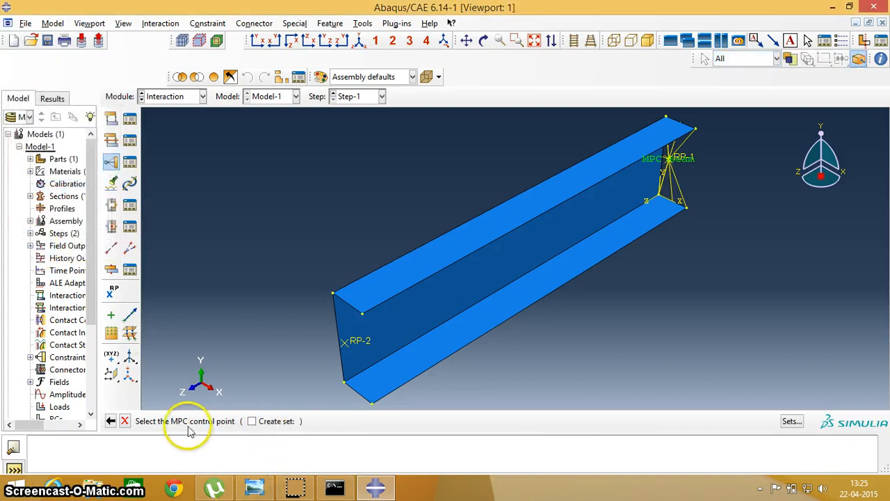
click(358, 341)
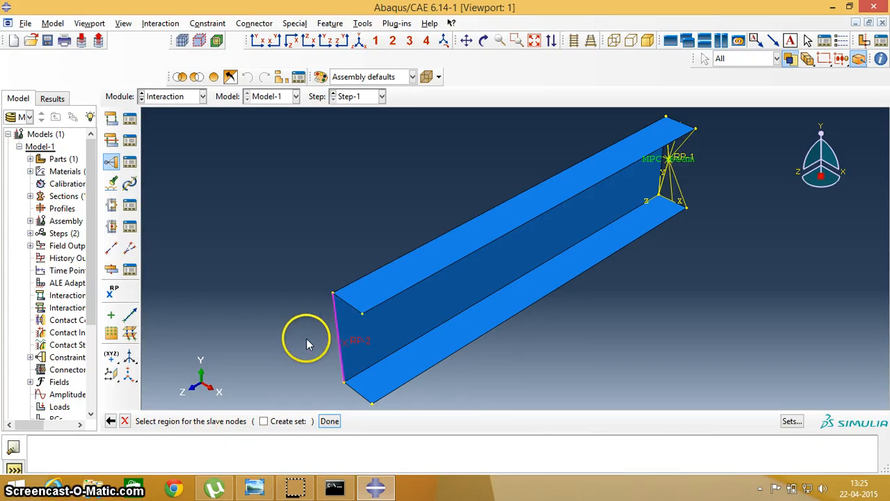
shift+click(339, 298)
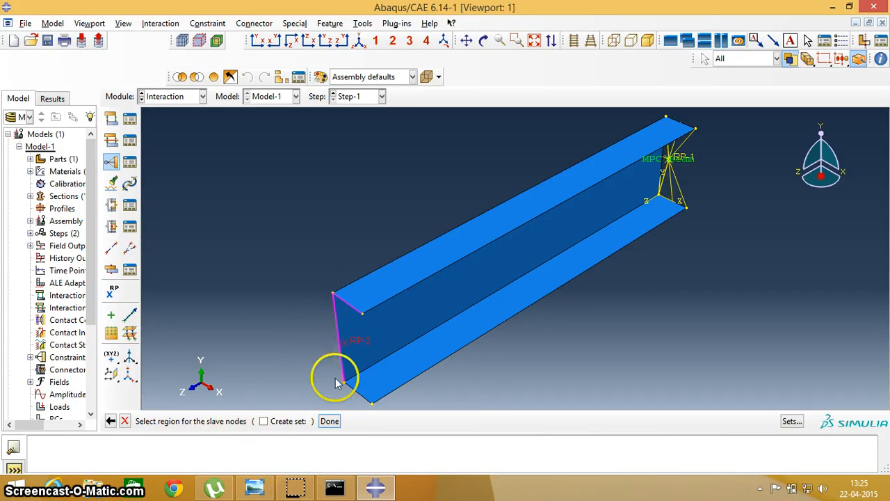
shift+click(360, 398)
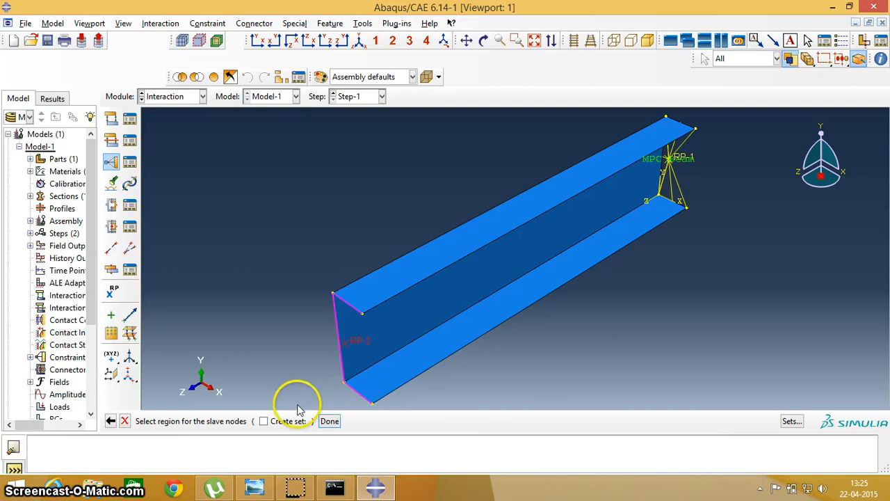
click(329, 422)
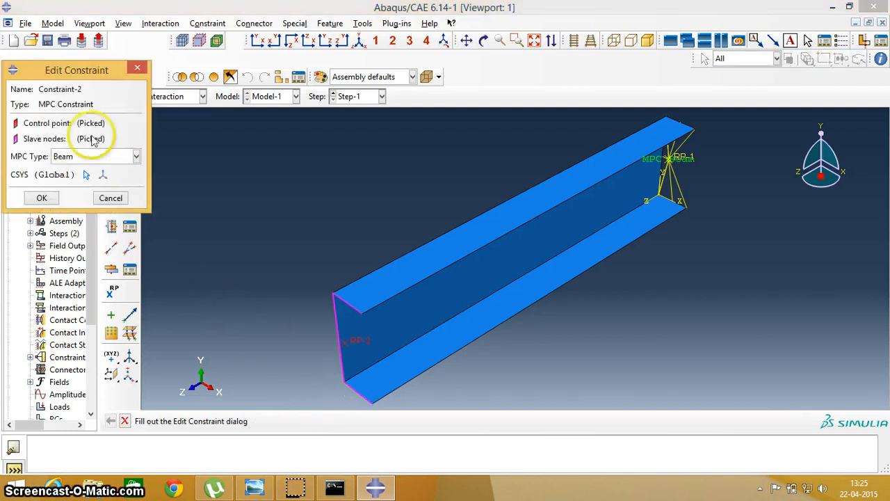
click(41, 198)
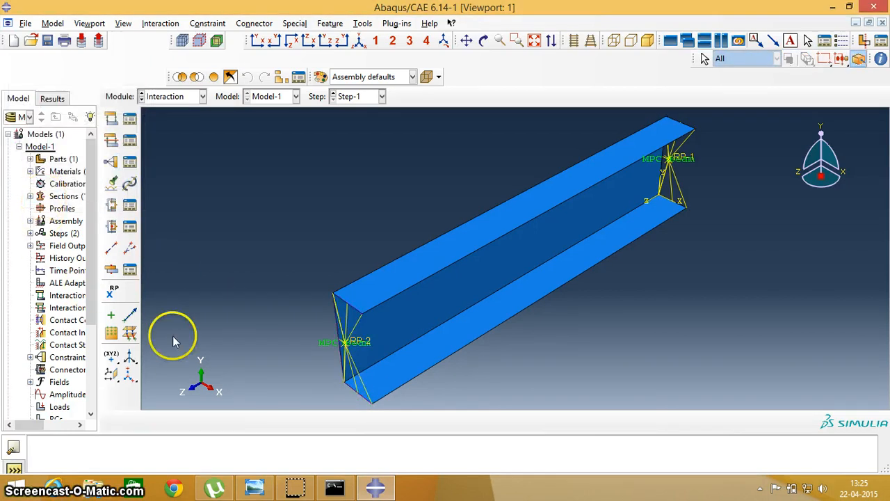
Switch to the Load module and start a mechanical concentrated force in Step-1 applied at RP-2.
click(173, 103)
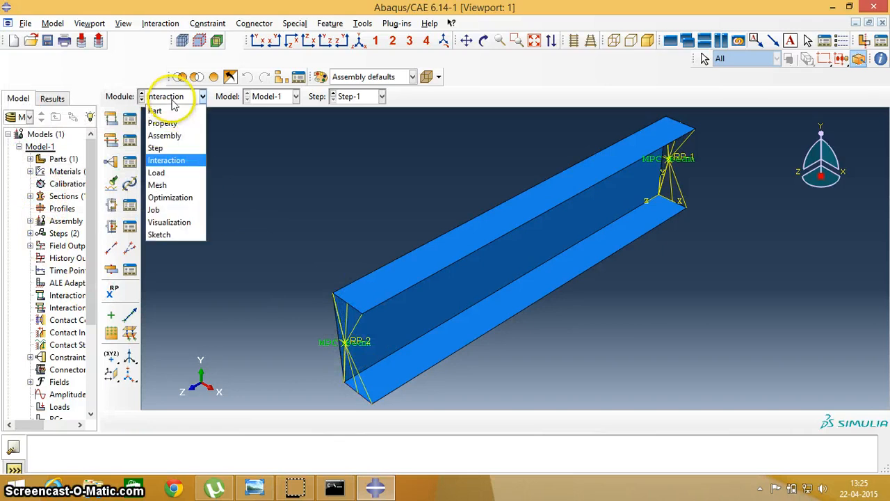
click(160, 172)
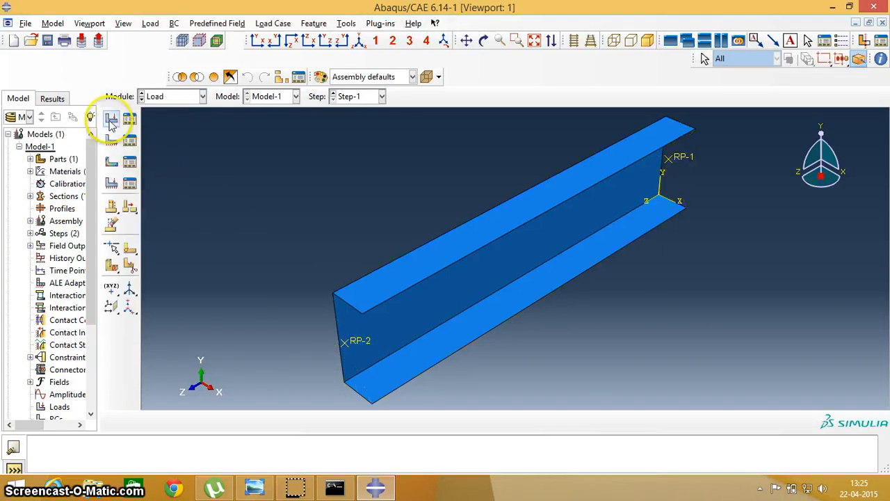
click(111, 120)
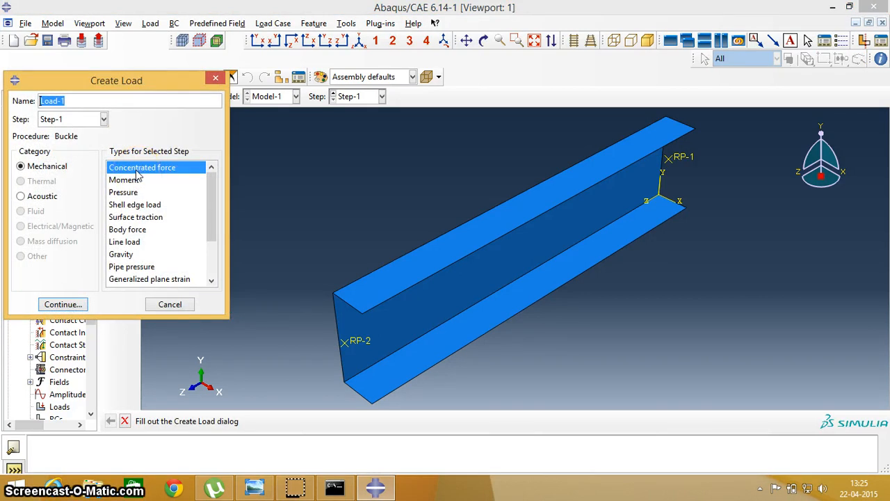
click(77, 304)
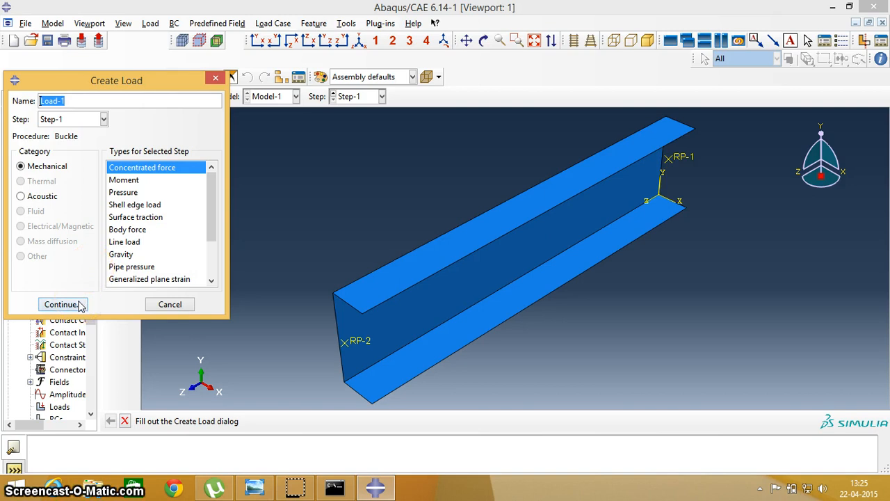
click(80, 305)
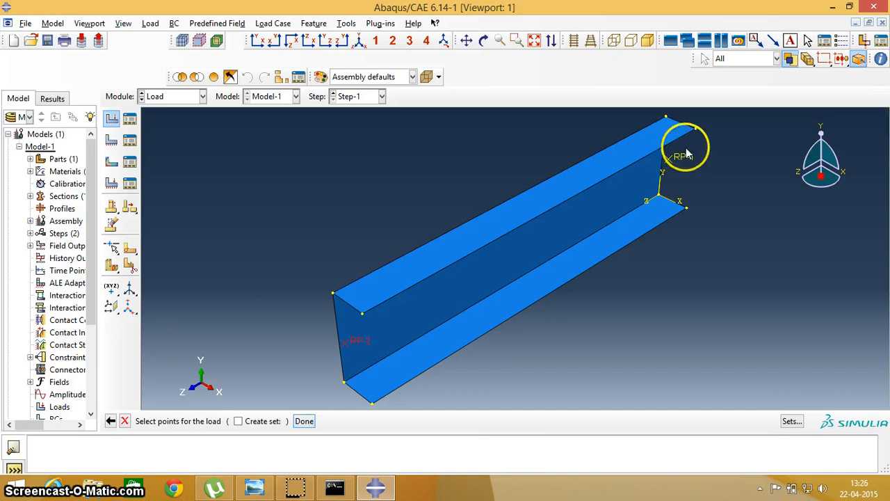
click(305, 422)
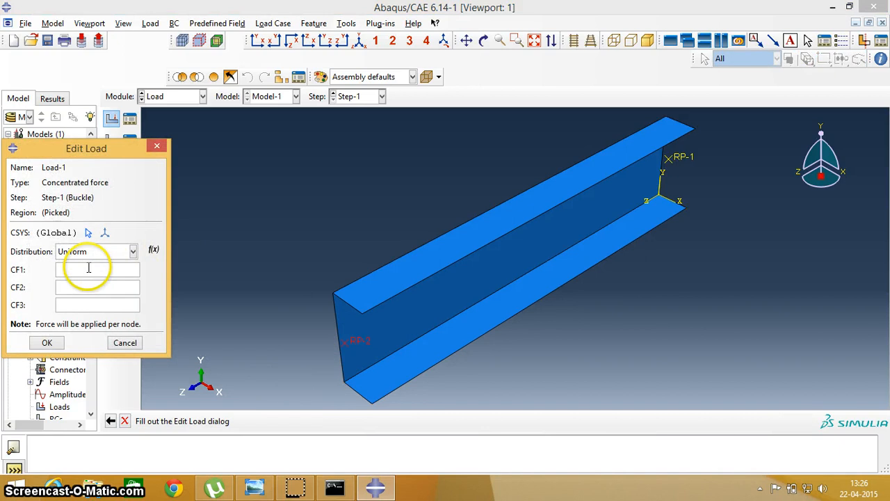
Define the concentrated force with CF1 0, CF2 0 and CF3 -1, and confirm the load.
click(89, 267)
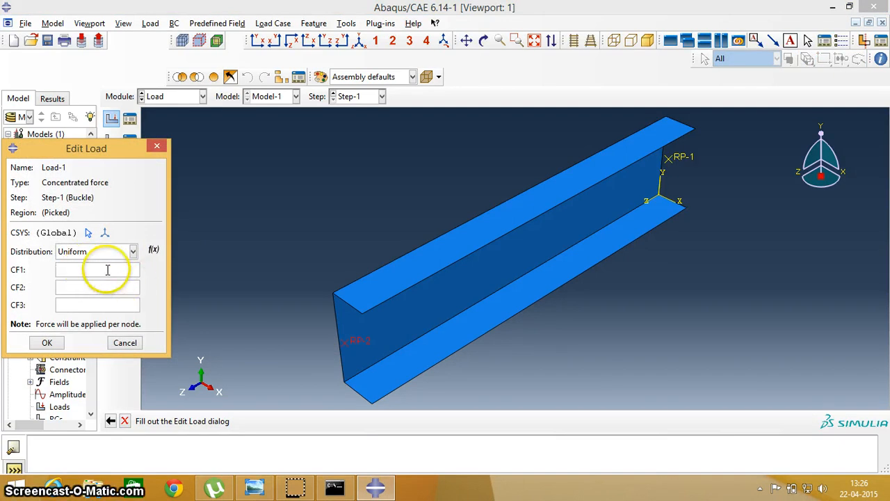
text(0)
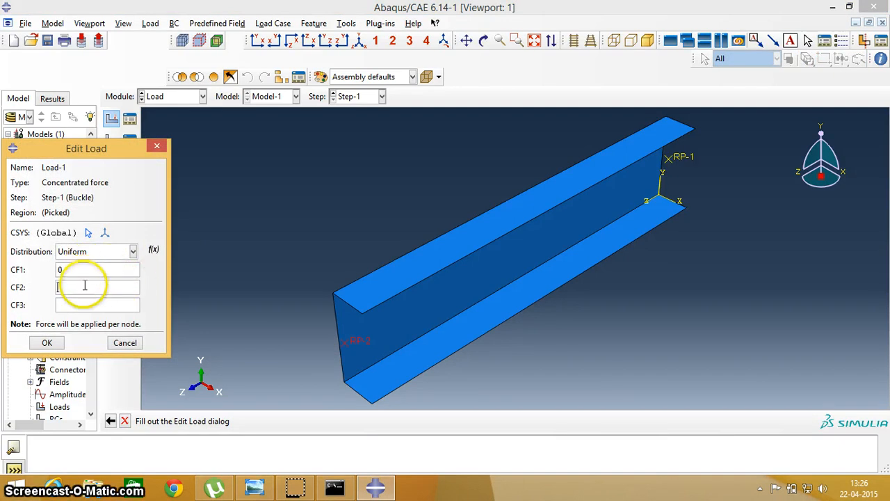
text(0)
click(84, 305)
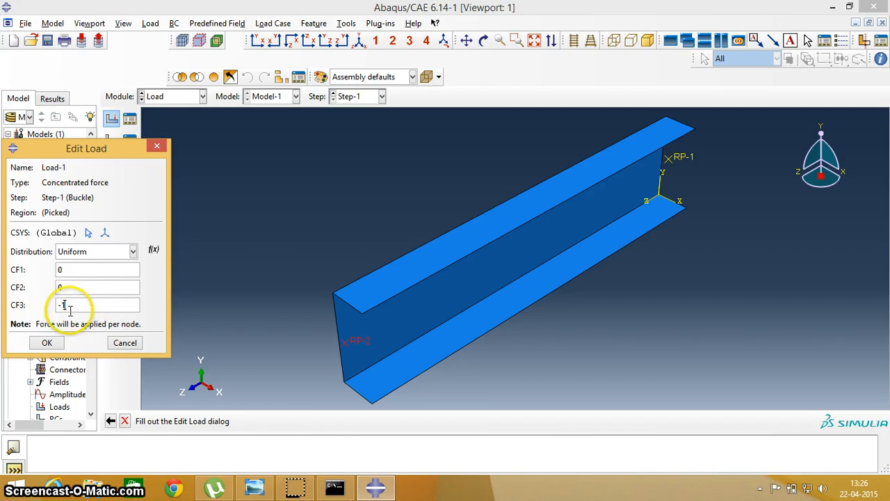
click(47, 343)
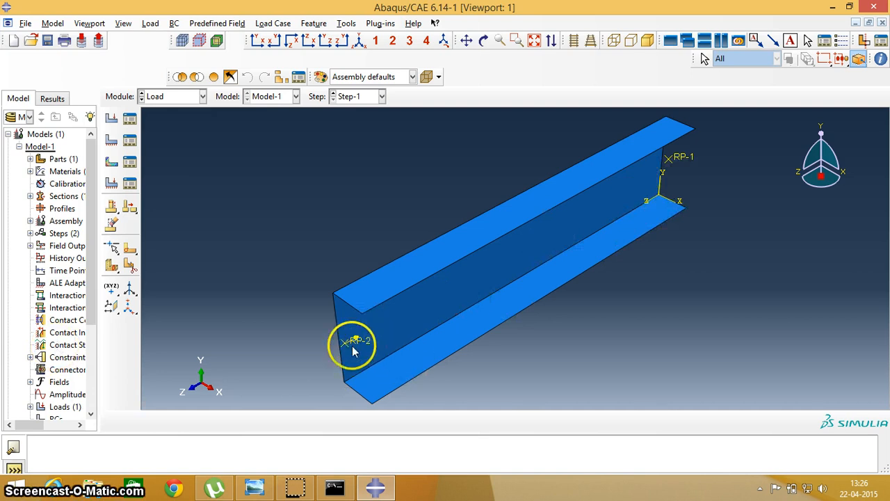
Create a Symmetry/Antisymmetry/Encastre boundary condition in Step-1 at RP-1 and set it to ENCASTRE.
click(111, 143)
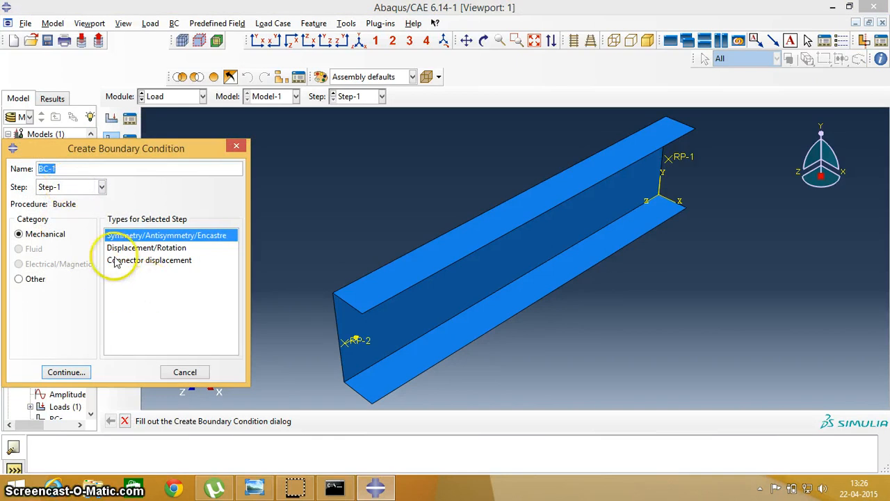
click(137, 249)
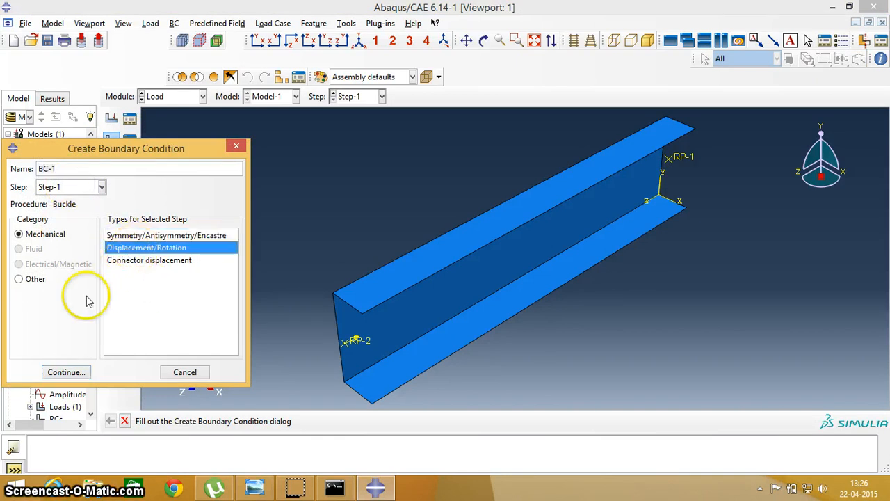
click(136, 236)
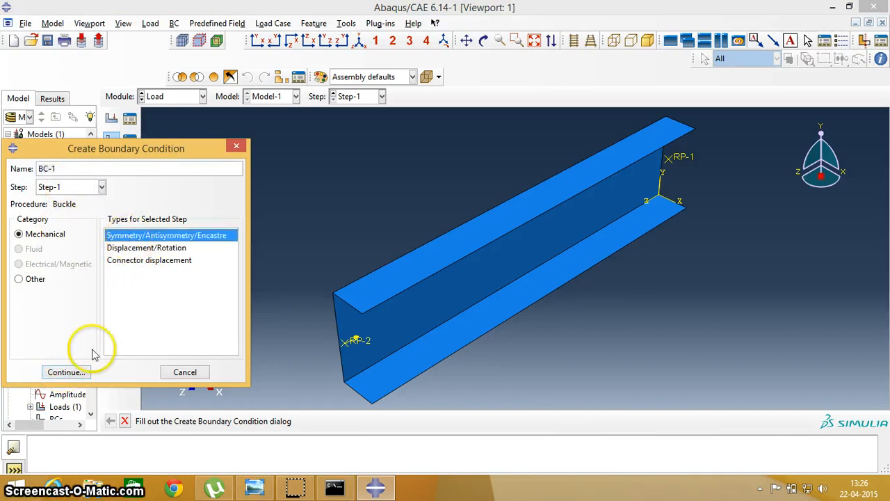
click(65, 372)
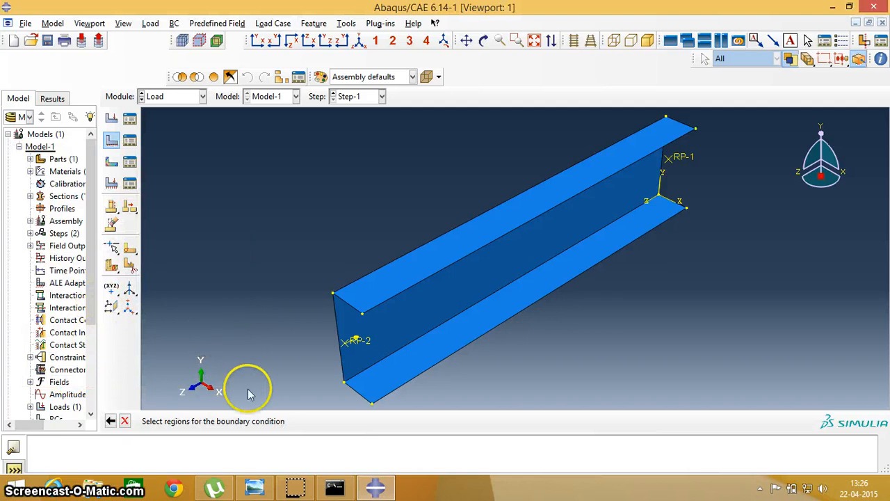
click(684, 160)
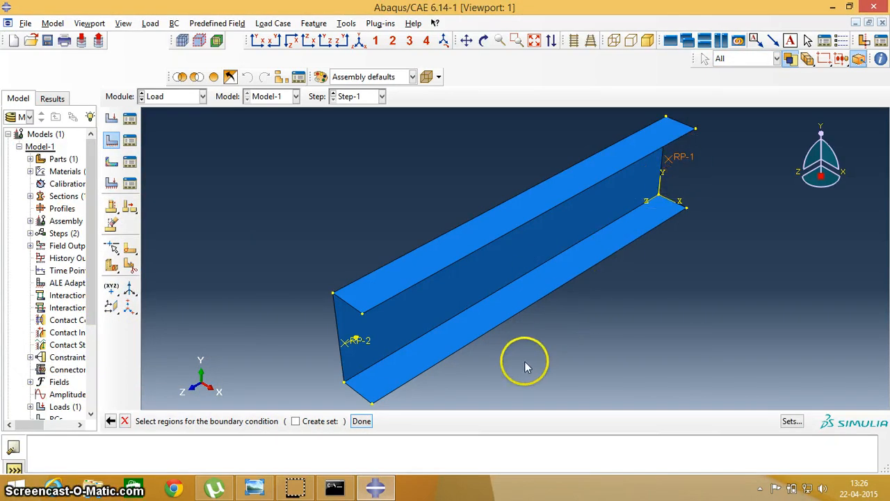
click(361, 422)
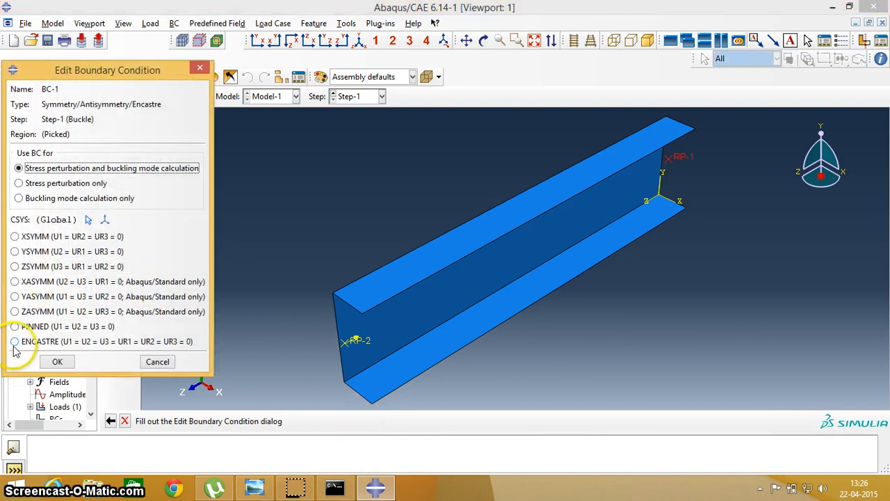
click(14, 342)
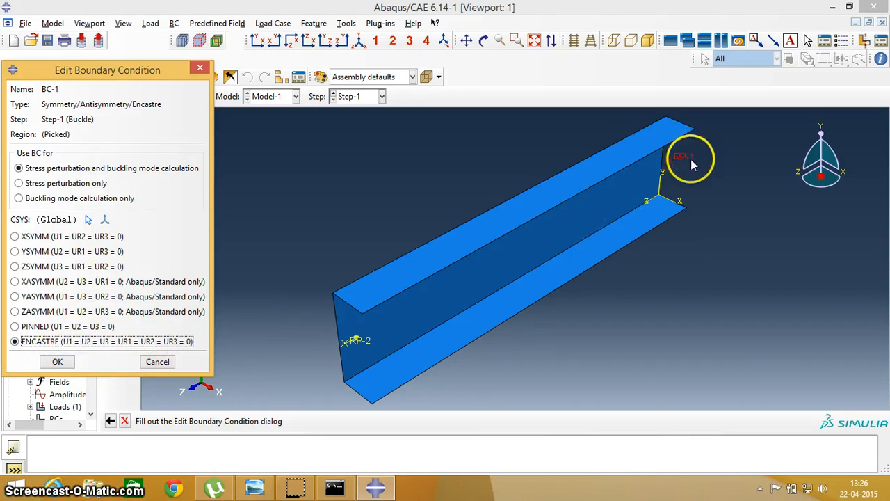
click(57, 362)
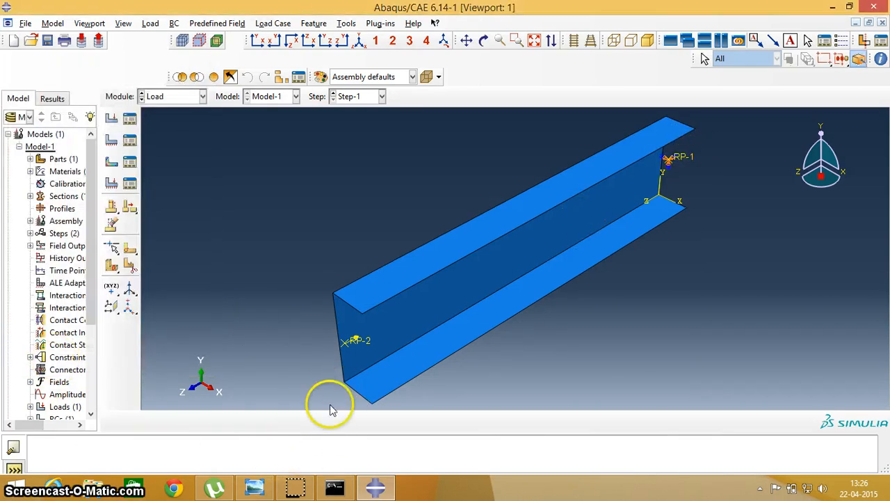
Start a Displacement/Rotation boundary condition in Step-1 with RP-2 as its region.
click(111, 141)
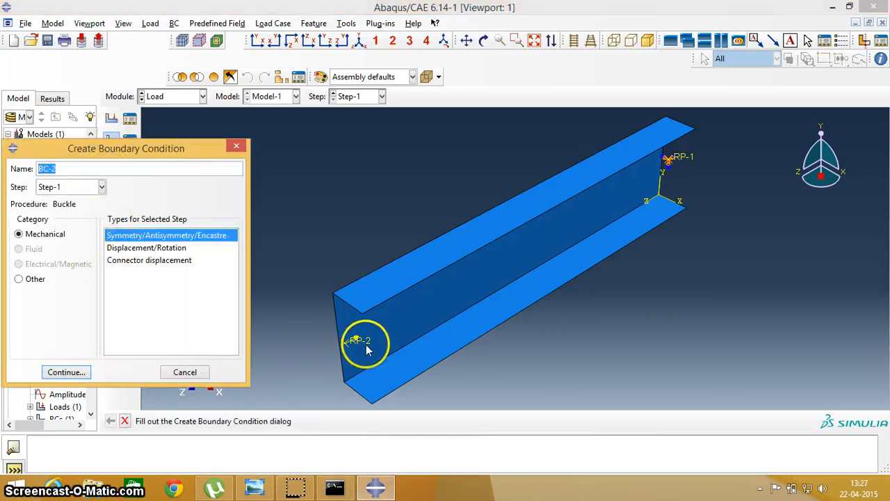
click(141, 248)
click(85, 376)
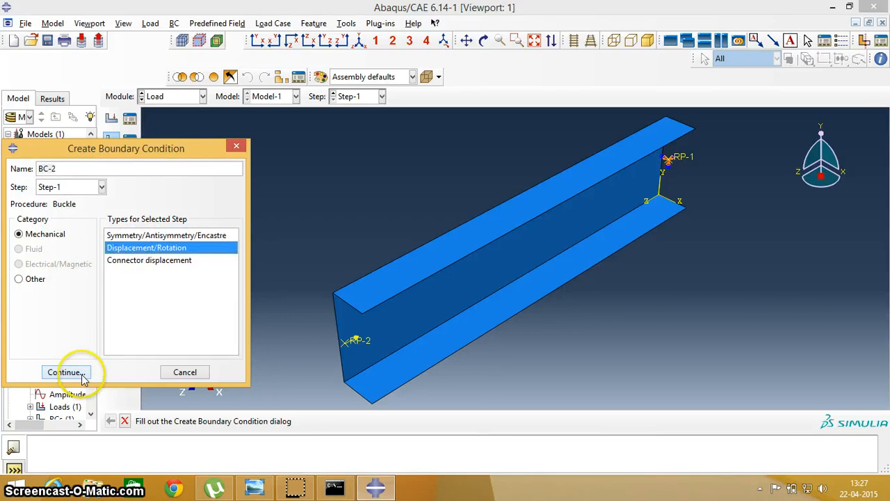
click(355, 342)
click(361, 422)
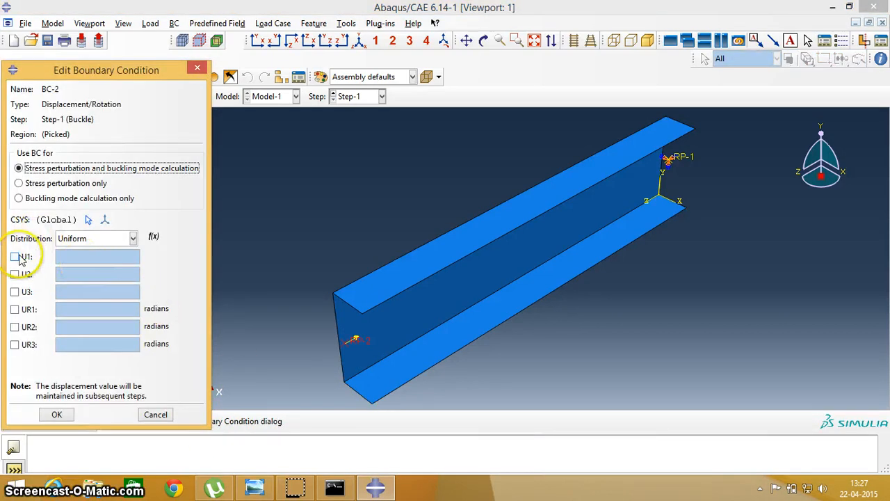
Restrain U1 and U2 at 0 for the RP-2 boundary condition and confirm it.
click(18, 258)
click(14, 275)
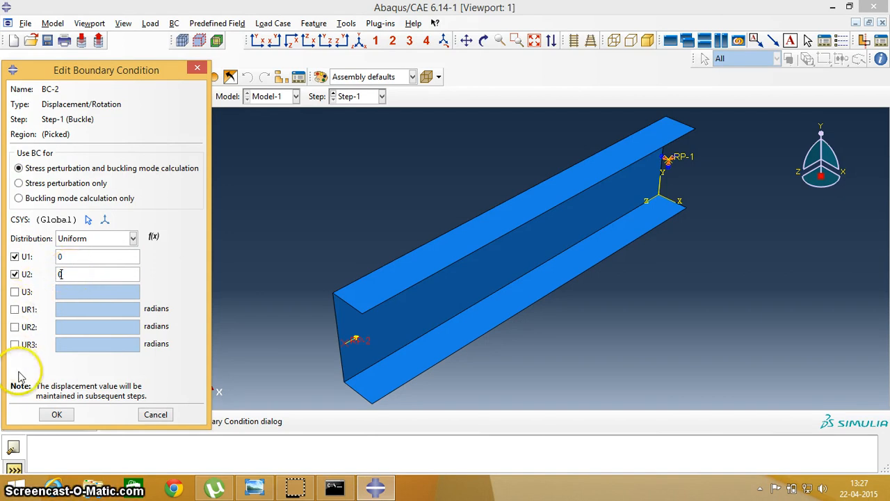
click(58, 415)
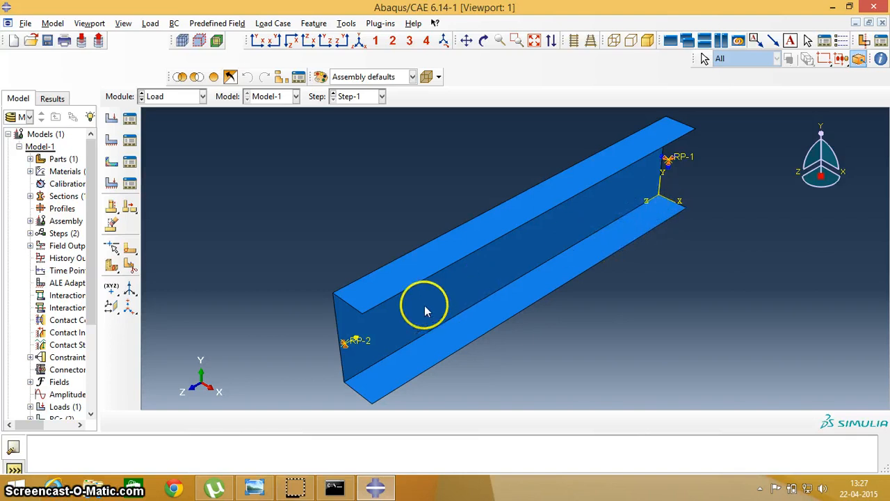
Switch to the Mesh module, make Part-1 the object to mesh, and seed it with an approximate global size of 10.
click(167, 98)
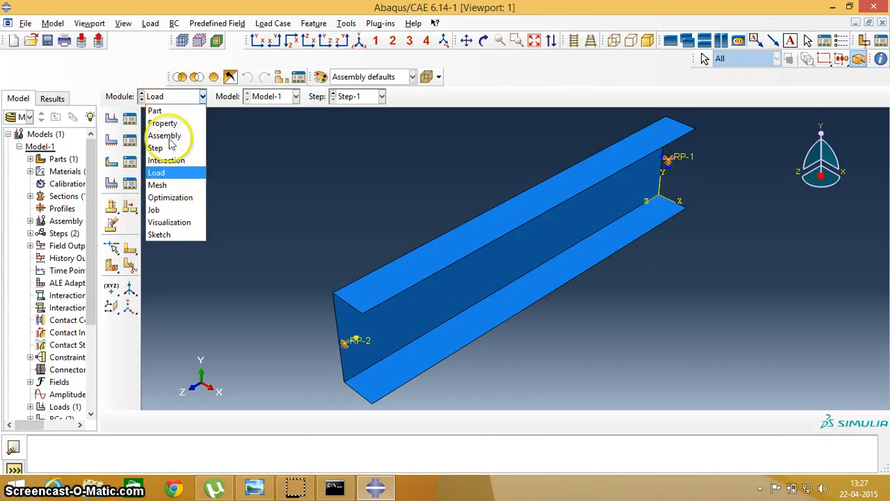
click(171, 186)
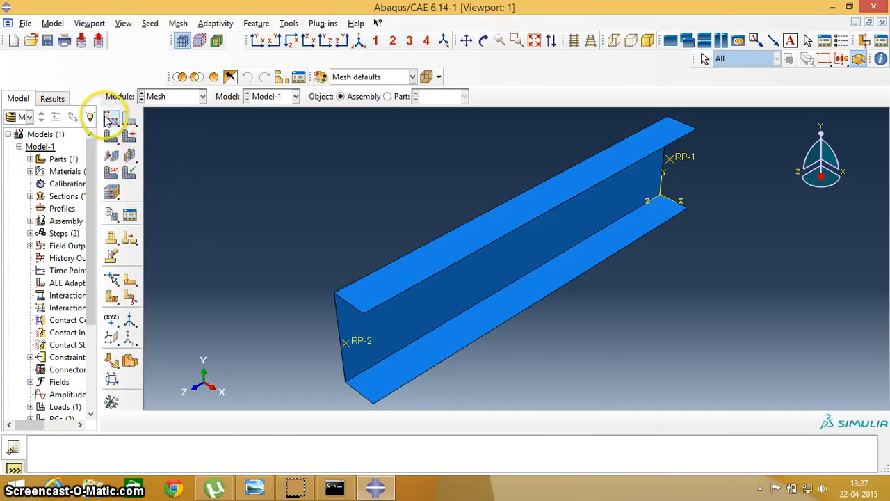
click(107, 120)
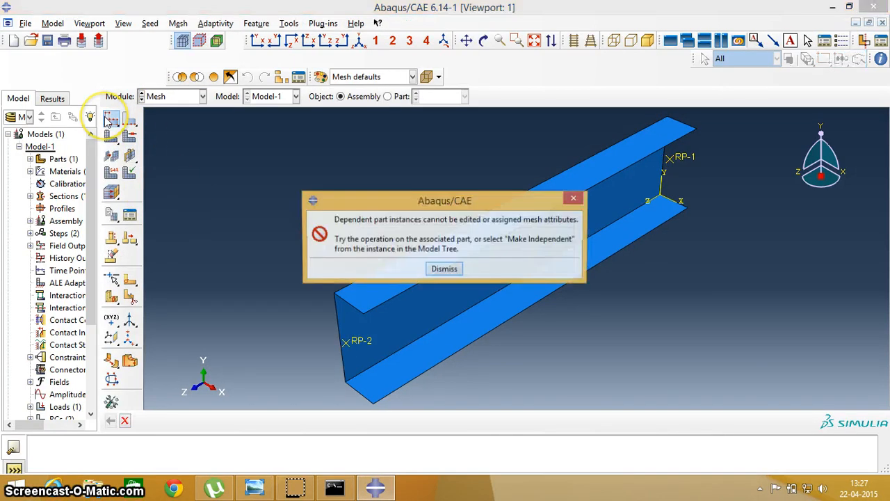
click(445, 268)
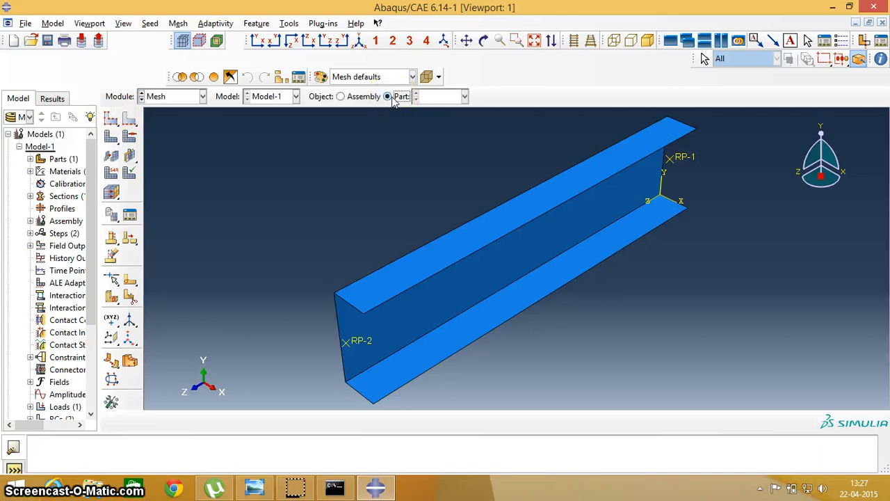
click(111, 118)
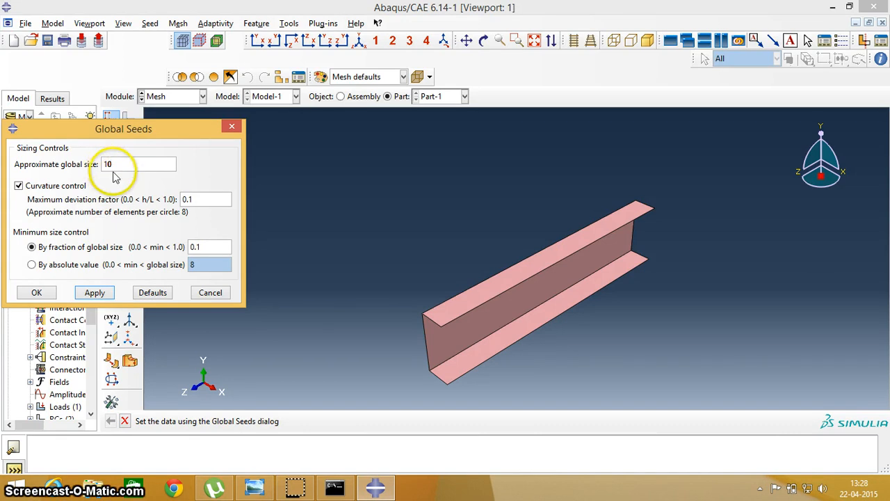
click(37, 292)
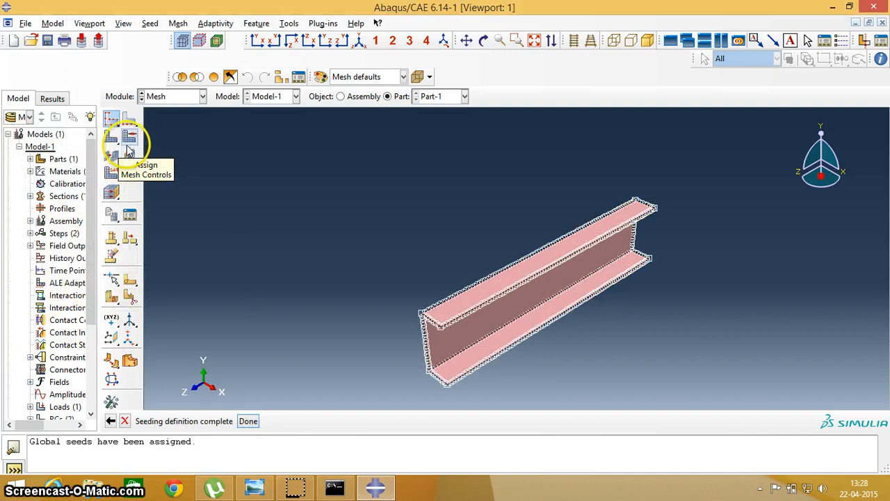
Assign mesh controls with the Quad element shape and Free technique to all faces of the channel.
click(129, 143)
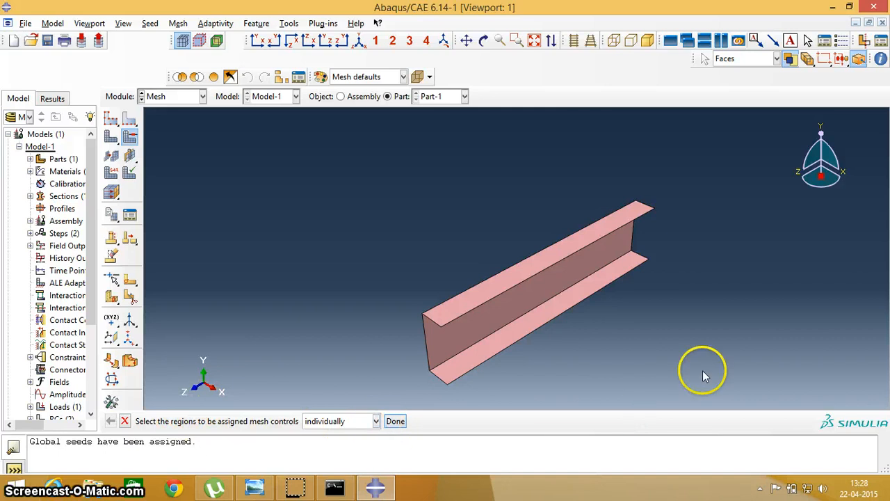
drag(740, 399, 336, 188)
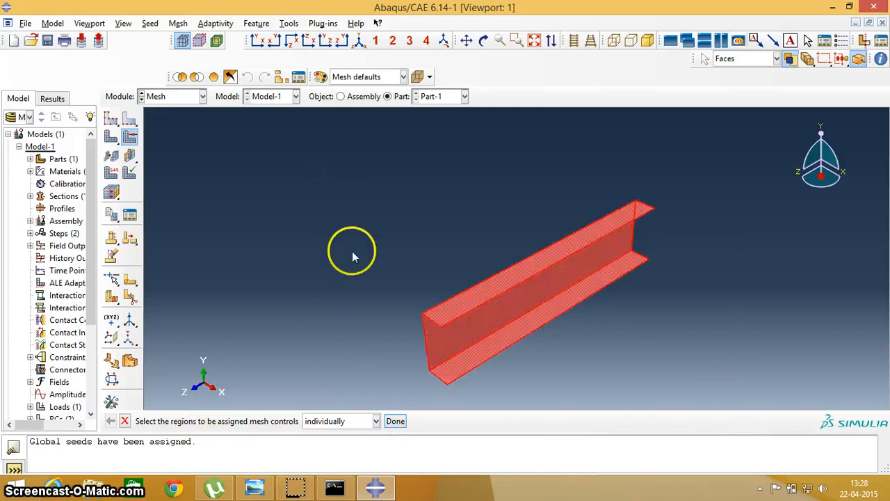
click(395, 421)
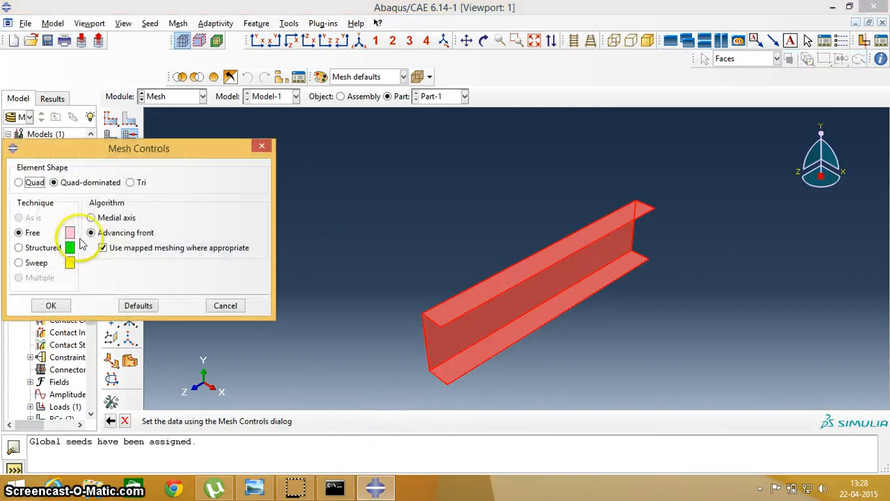
click(35, 182)
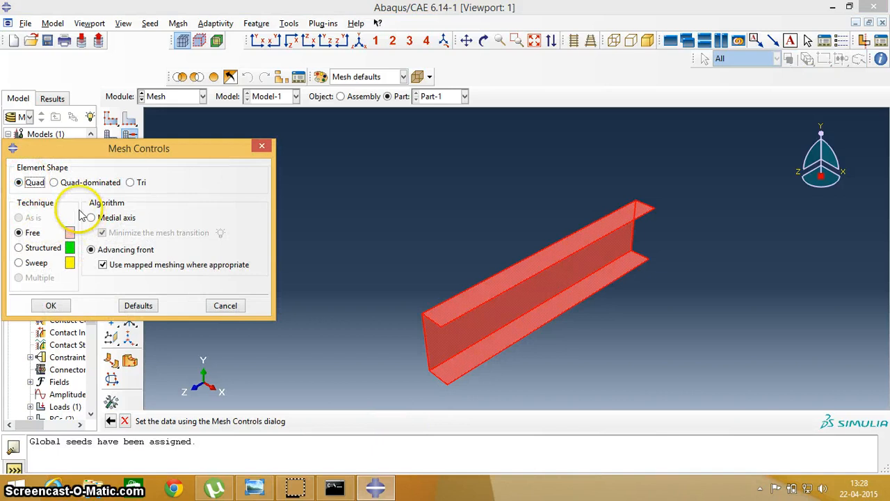
click(51, 307)
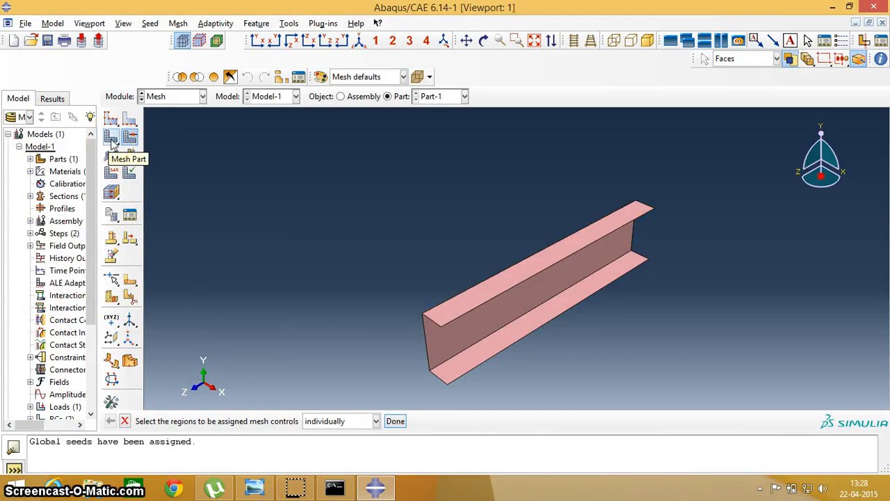
Generate the mesh on Part-1 and inspect the elements along the channel.
click(112, 138)
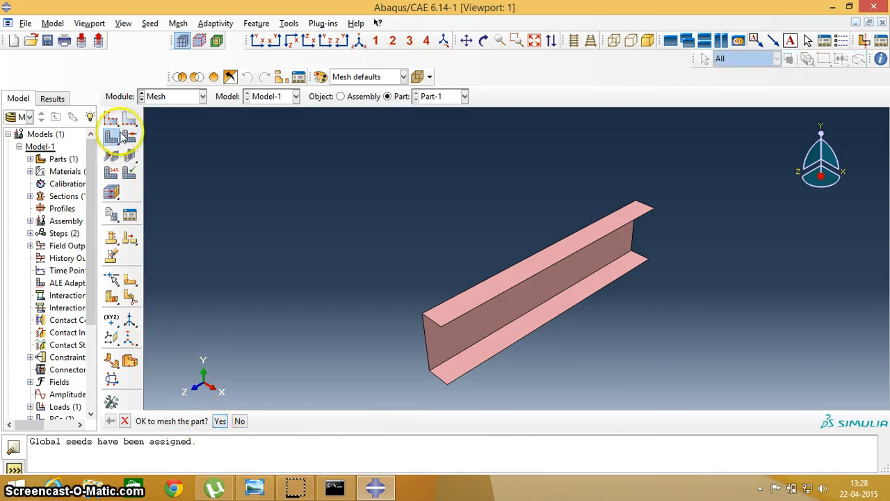
click(219, 421)
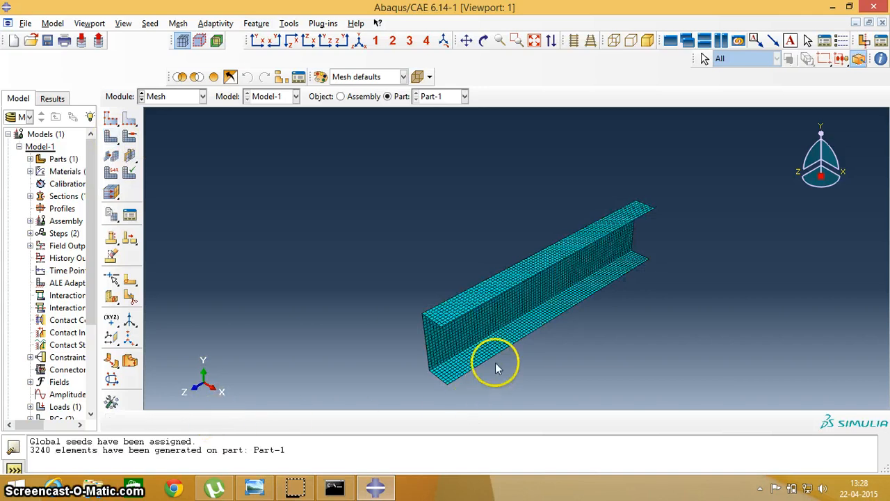
scroll(513, 346, down, 2)
scroll(526, 309, up, 6)
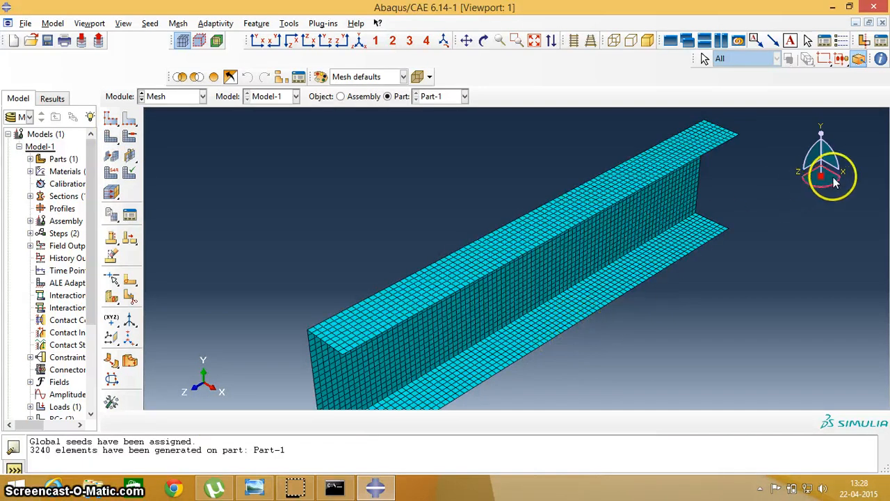
drag(833, 178, 822, 116)
scroll(564, 260, up, 2)
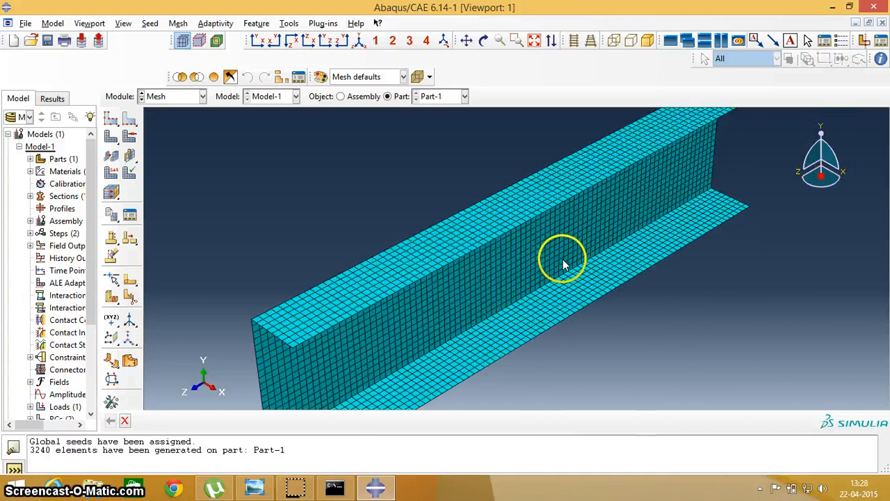
scroll(563, 263, down, 4)
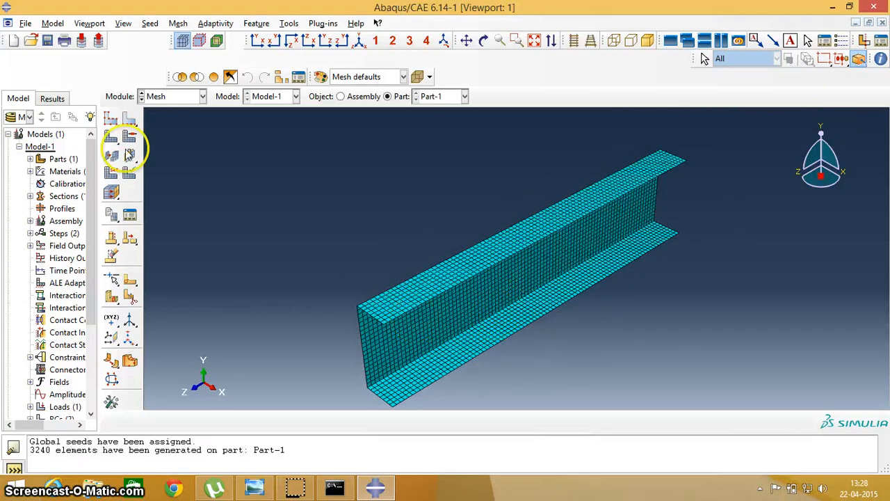
Switch to the Job module and create a full-analysis job named buckle from Model-1, keeping the default job settings.
click(162, 97)
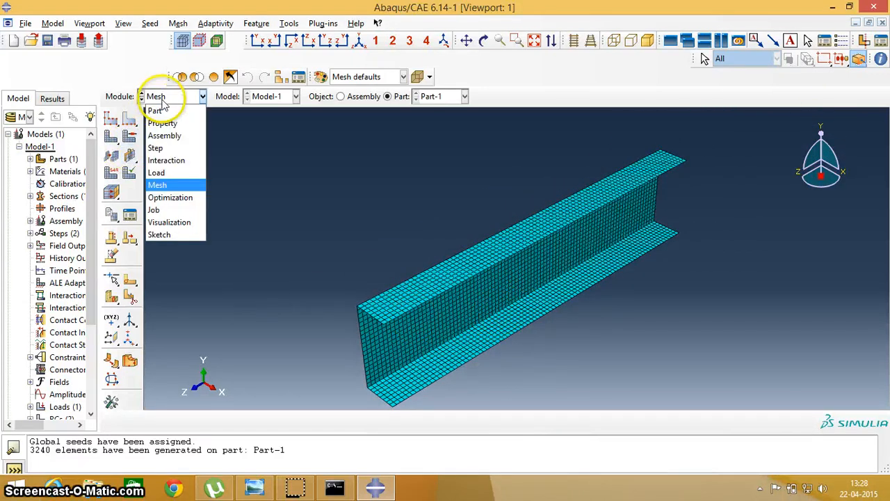
click(160, 210)
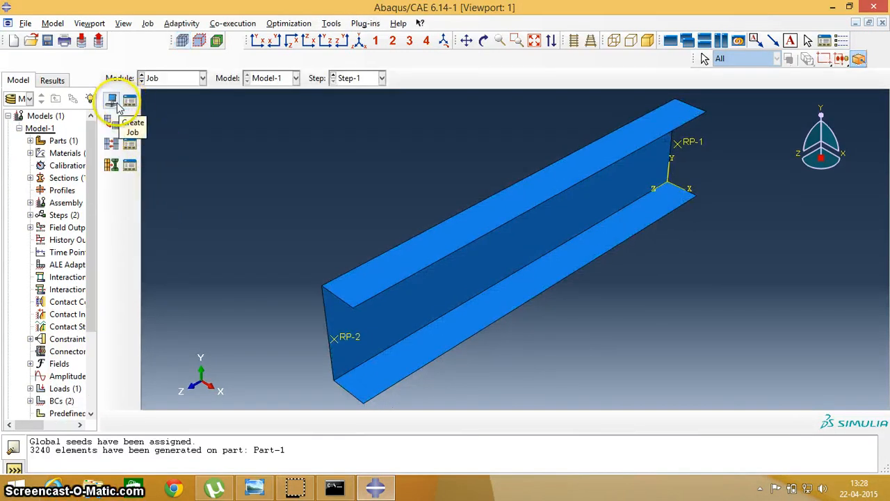
click(130, 102)
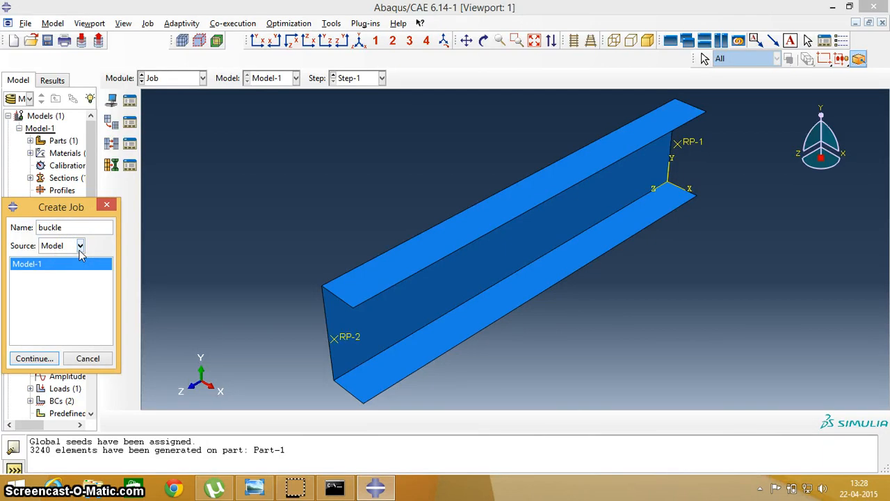
click(30, 359)
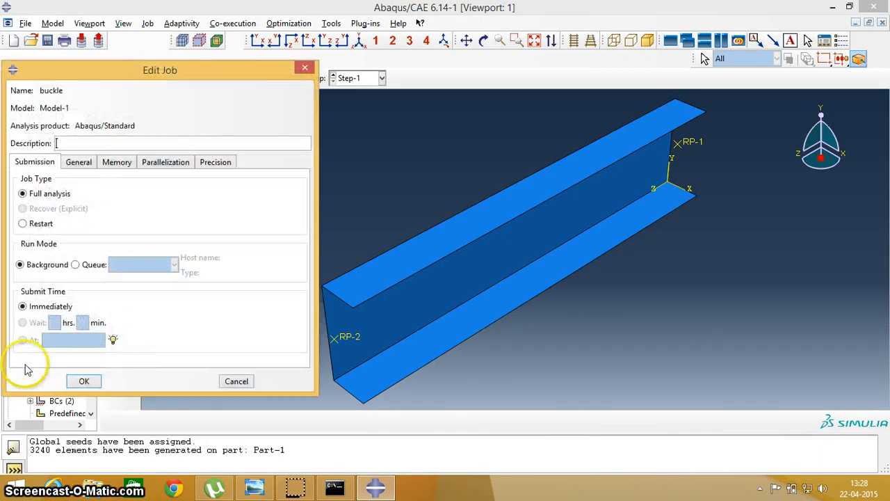
click(89, 382)
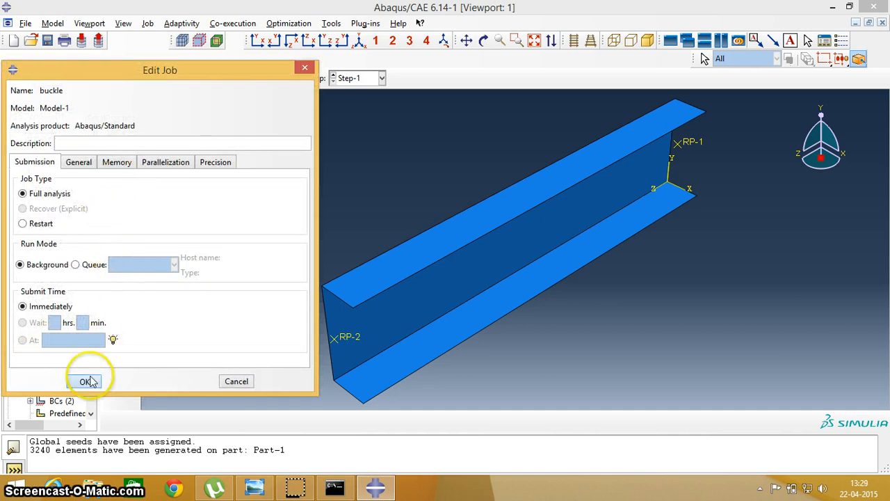
Submit the buckle job for analysis from the Job Manager and open its monitor.
click(131, 102)
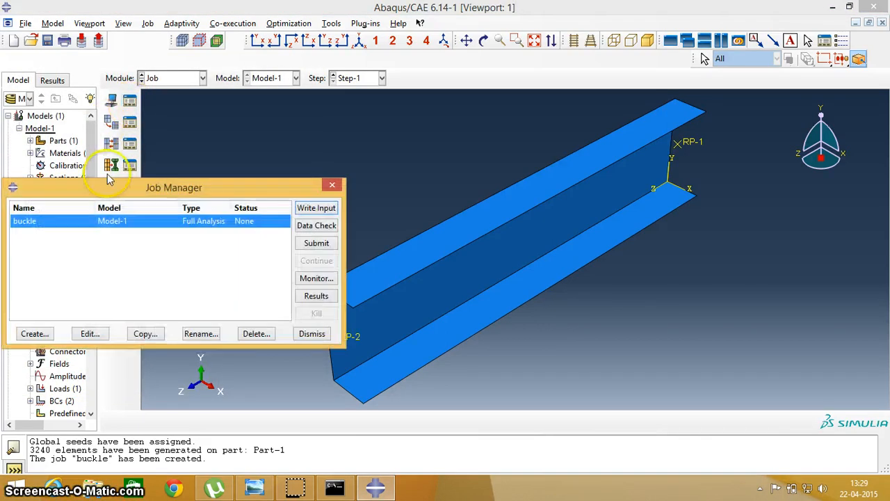
click(318, 247)
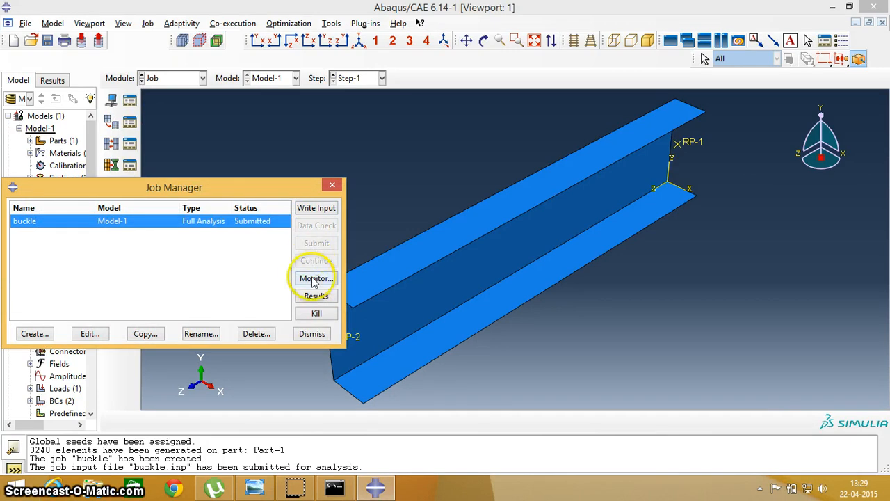
click(315, 278)
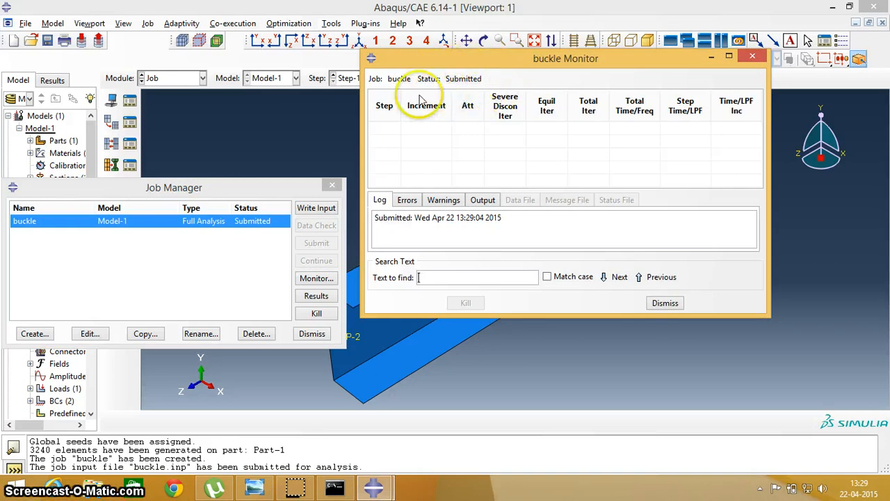
Check the buckle job's warnings, log and increment data while it runs, and close the monitor once it completes.
click(467, 127)
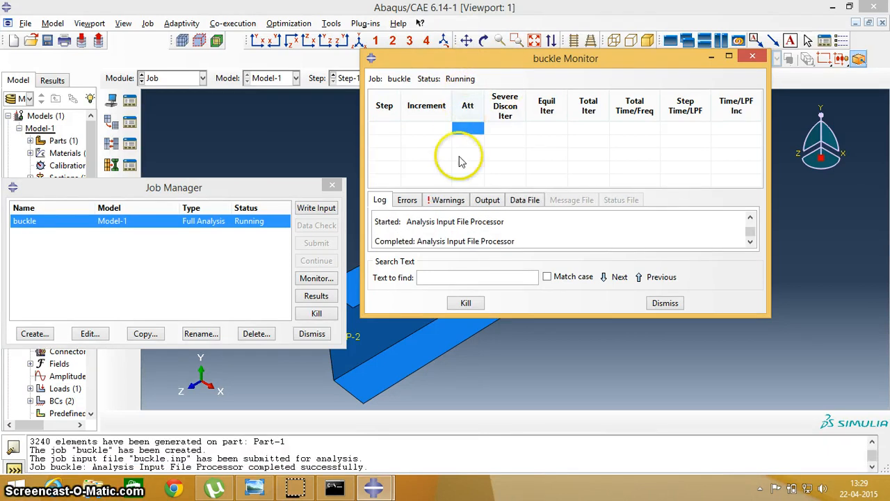
click(447, 200)
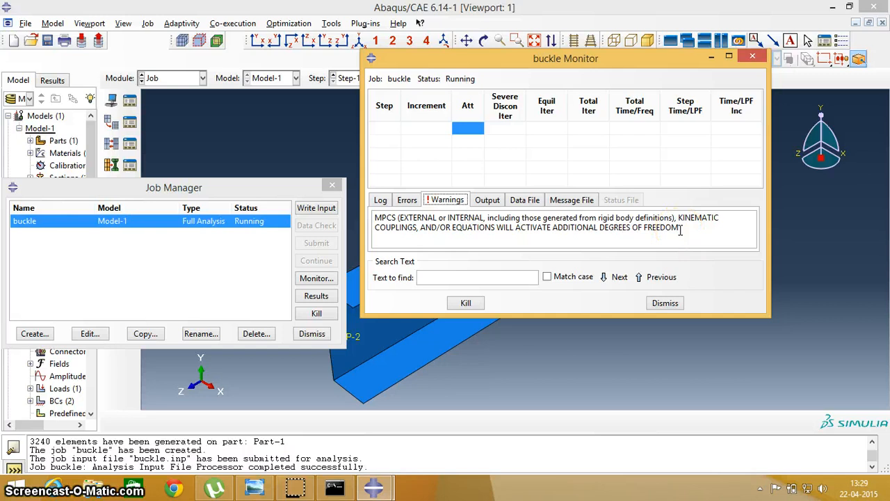
click(391, 199)
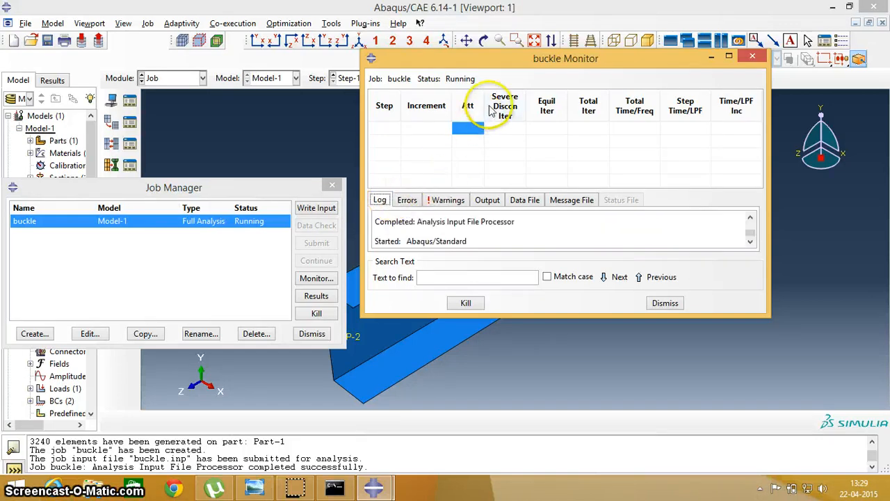
click(497, 132)
click(468, 130)
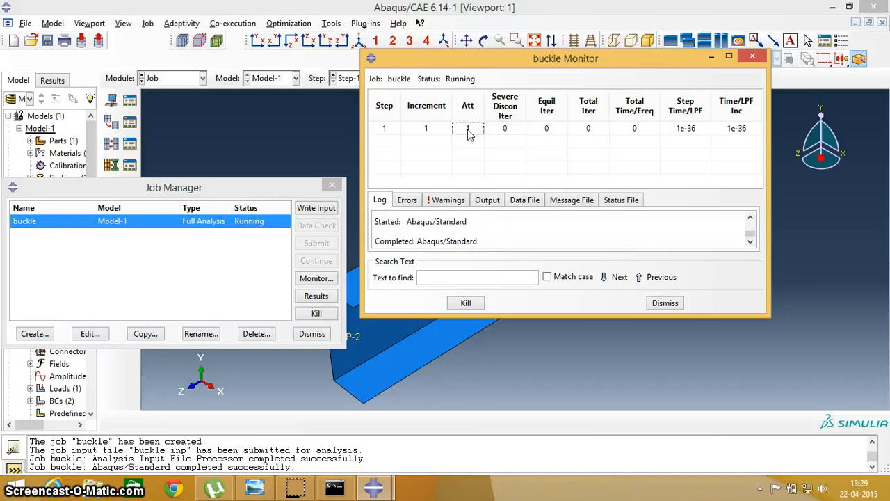
click(686, 131)
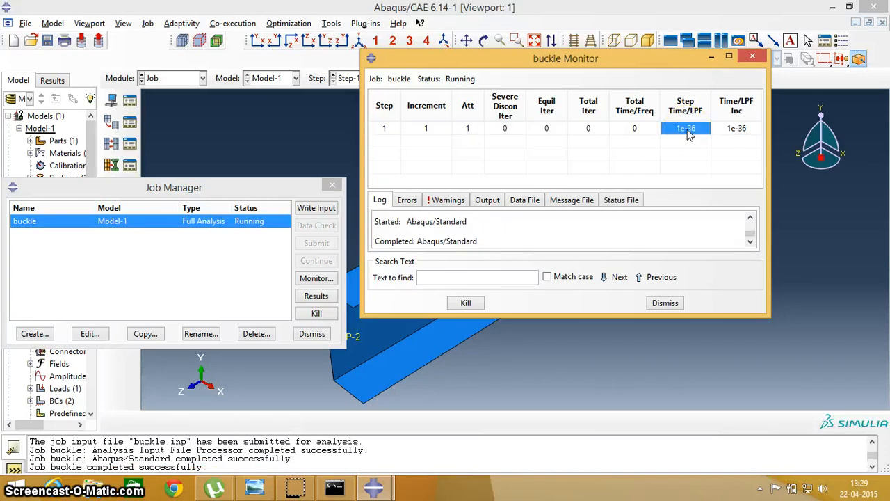
click(663, 304)
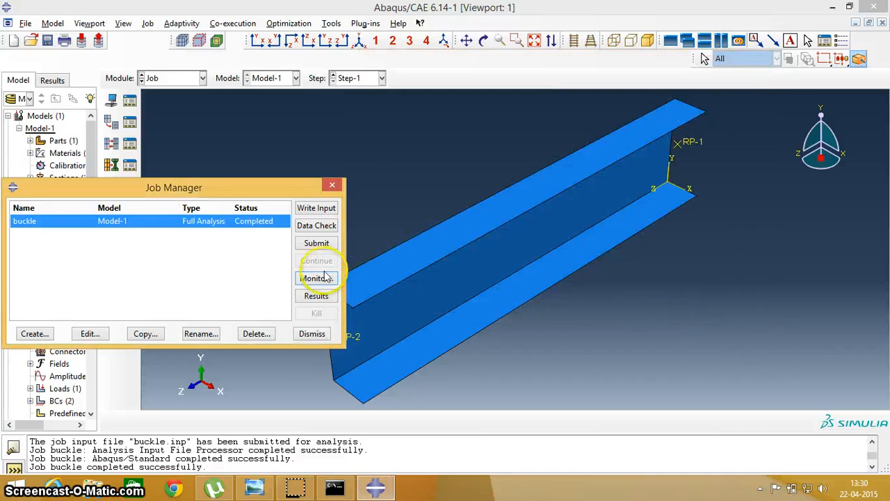
Open the buckle job's results, plot the deformed shape of the channel and examine the mode 1 eigenvalue.
click(331, 297)
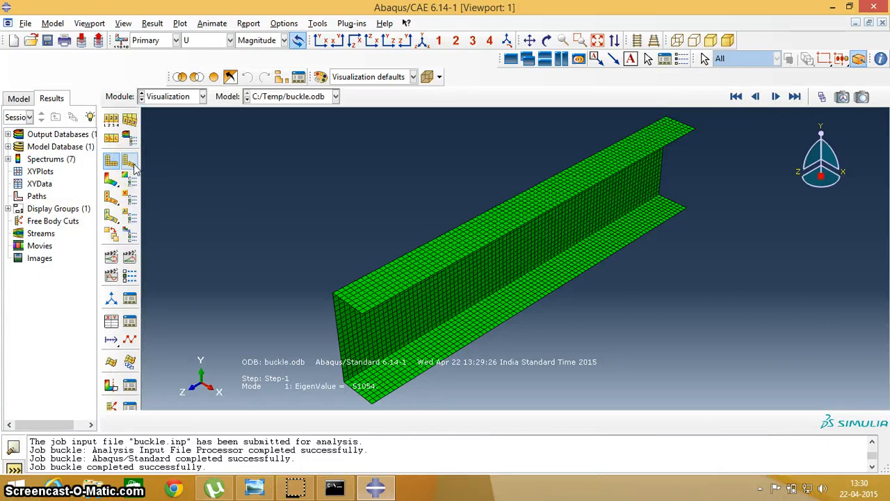
click(129, 162)
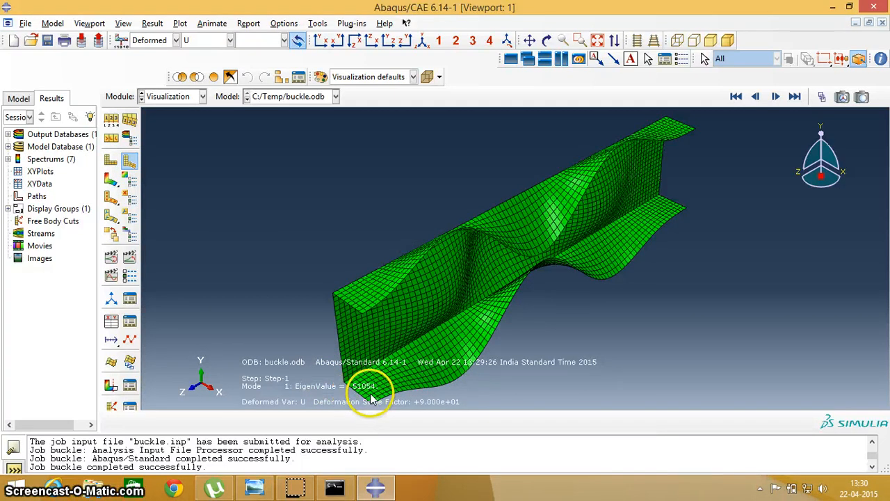
scroll(412, 371, down, 3)
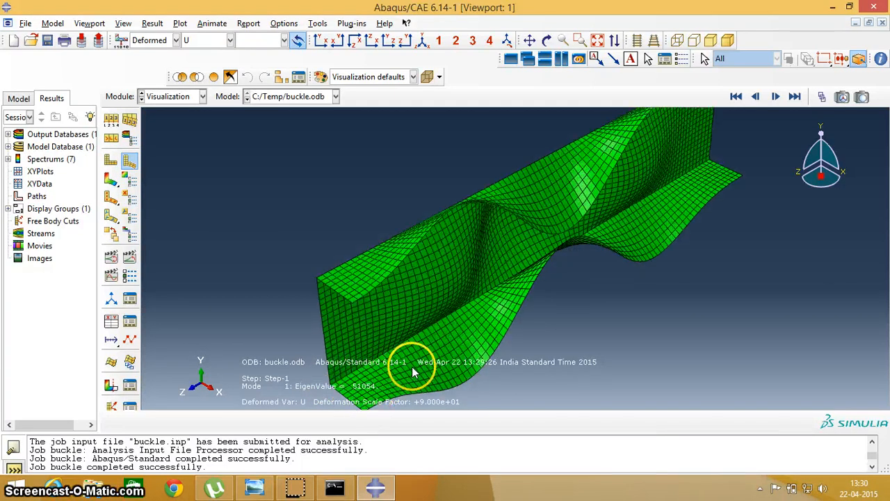
scroll(423, 379, up, 5)
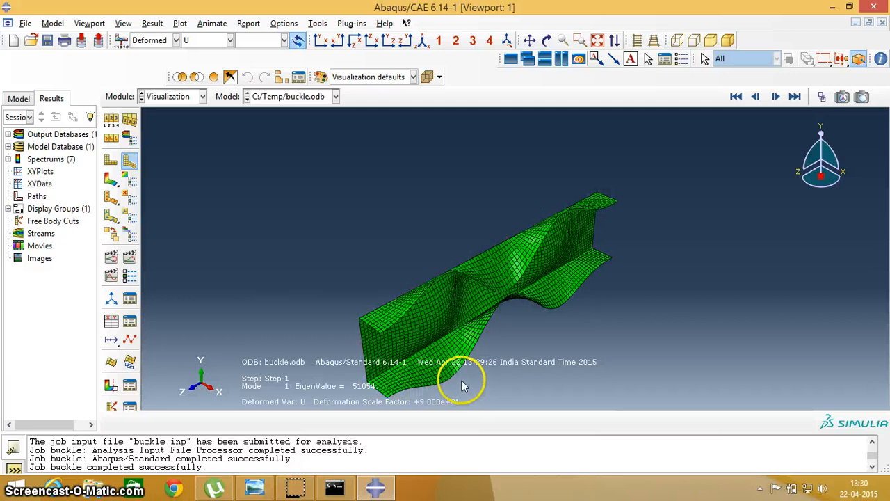
scroll(462, 381, down, 1)
drag(820, 183, 859, 145)
scroll(376, 396, down, 3)
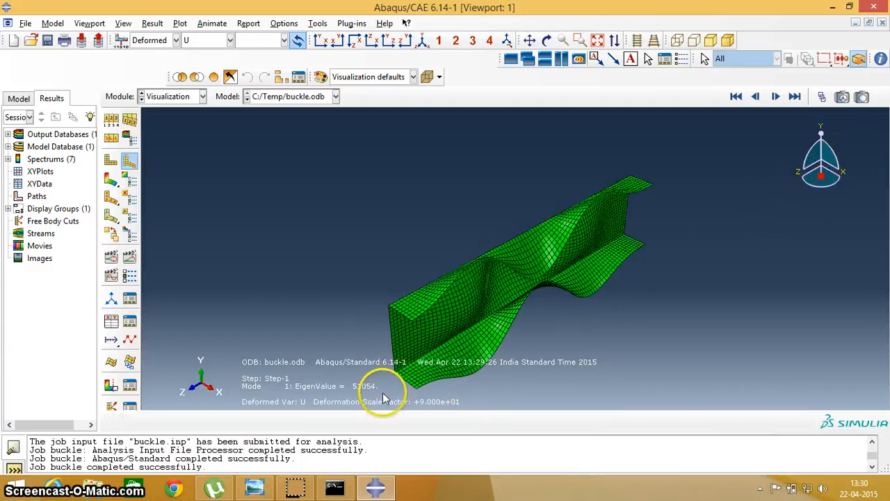
scroll(367, 392, down, 2)
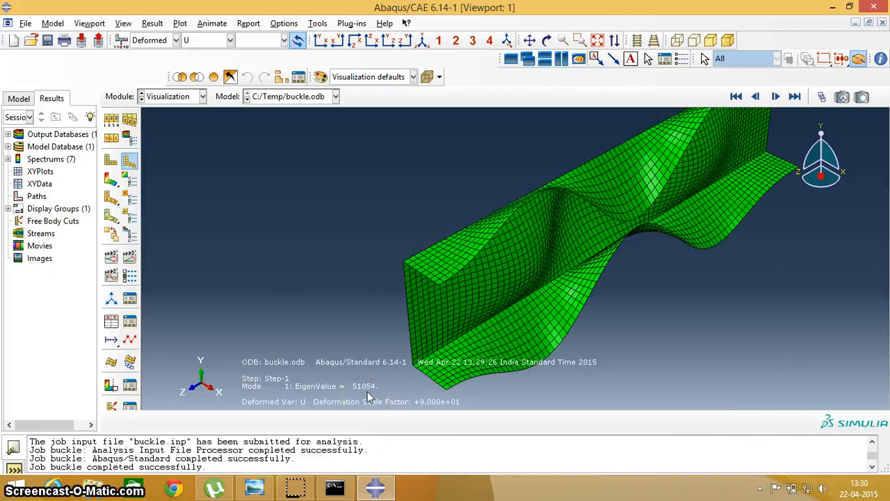
click(362, 393)
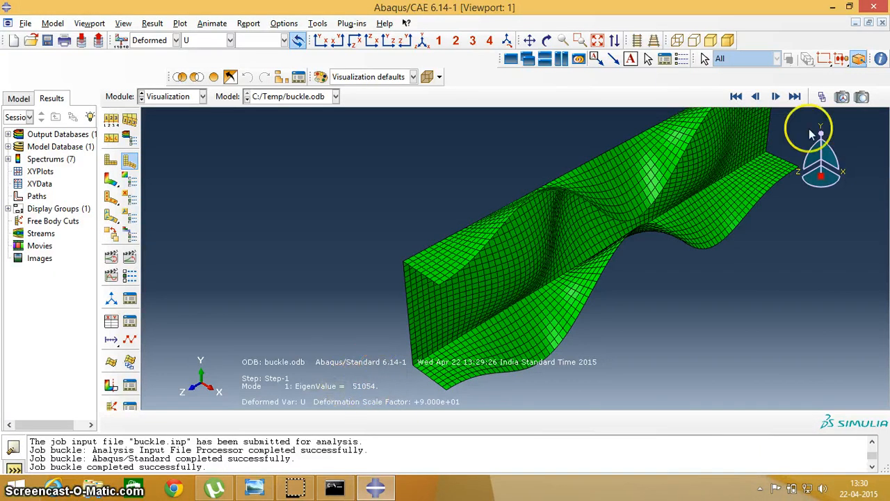
Step forward through the buckling modes up to mode 6, viewing each deformed shape and eigenvalue.
click(776, 97)
scroll(731, 176, up, 5)
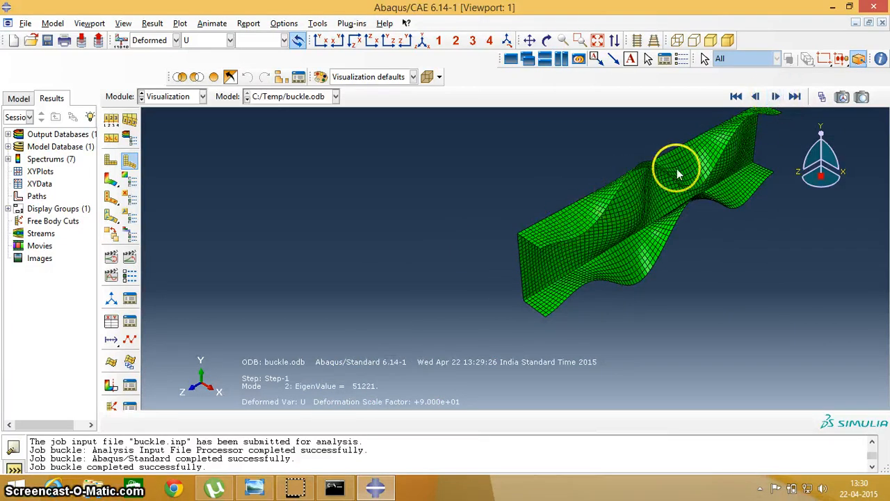
click(774, 97)
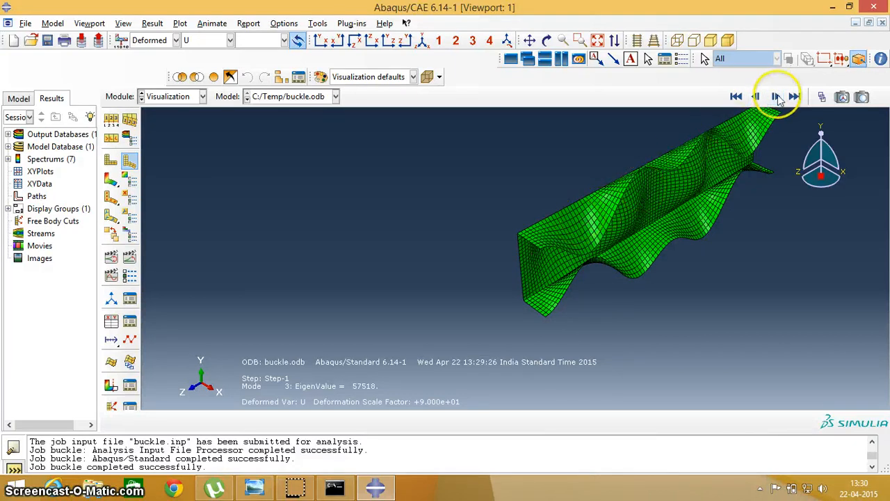
click(776, 98)
click(776, 97)
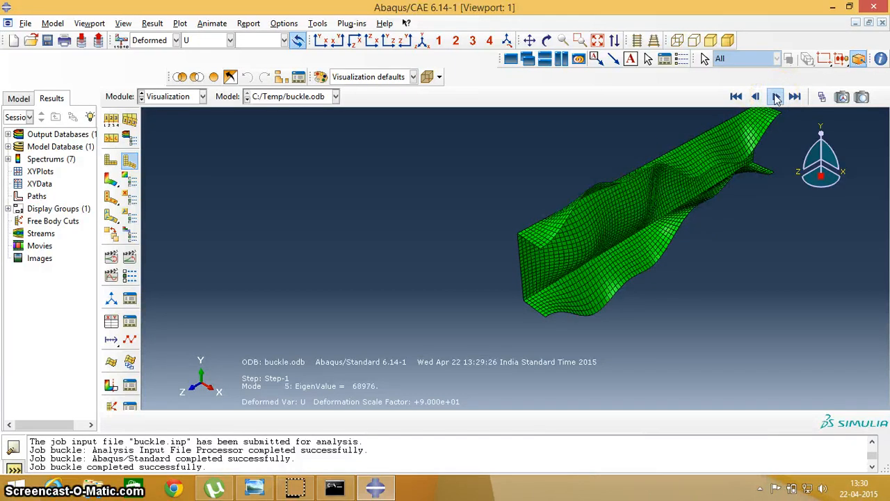
click(776, 98)
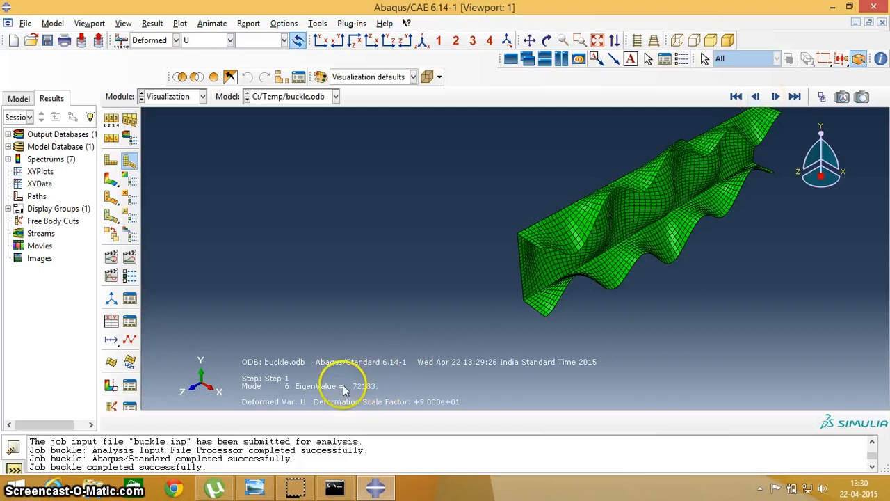
Step back through the buckling modes to mode 1.
click(755, 98)
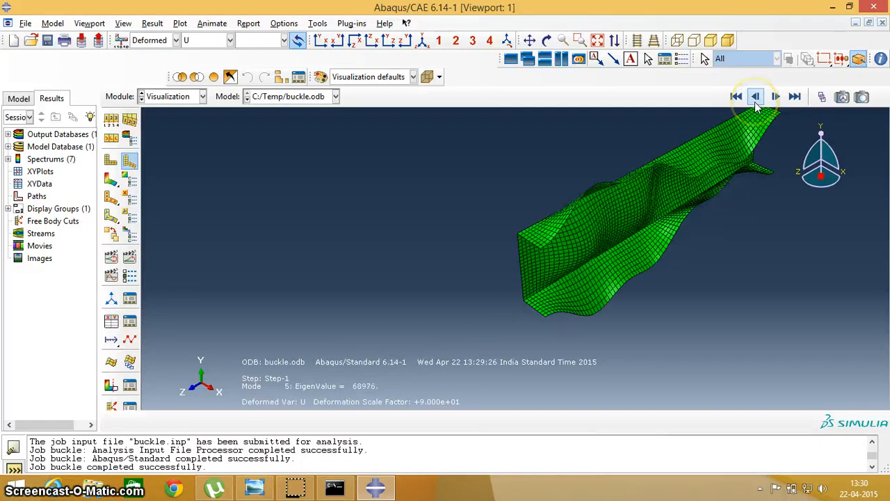
click(756, 98)
click(755, 99)
click(755, 99)
click(755, 99)
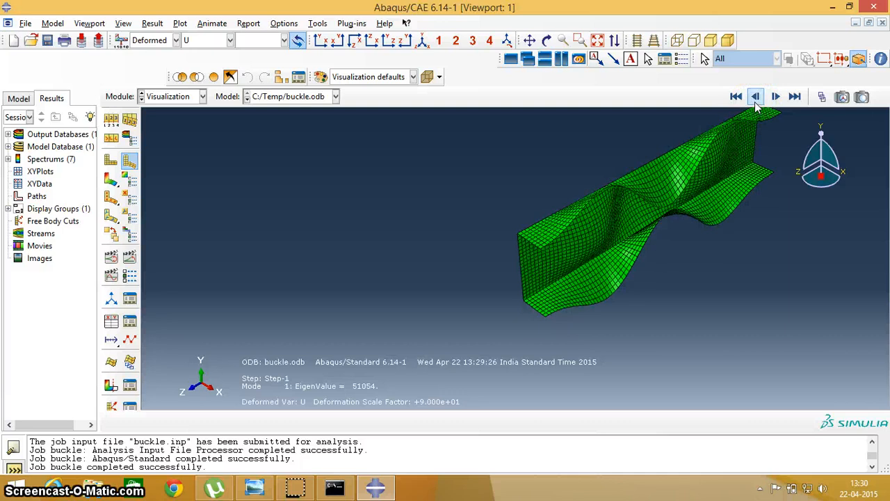
click(755, 99)
click(775, 96)
Plot the displacement magnitude (U) contours on the deformed shape of mode 1 and inspect them along the channel.
click(111, 179)
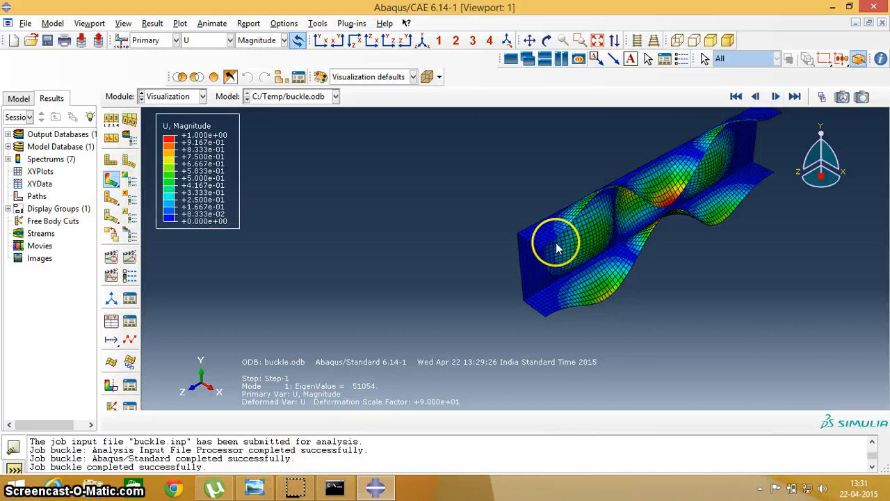
scroll(549, 245, up, 2)
scroll(549, 246, down, 2)
scroll(580, 230, down, 2)
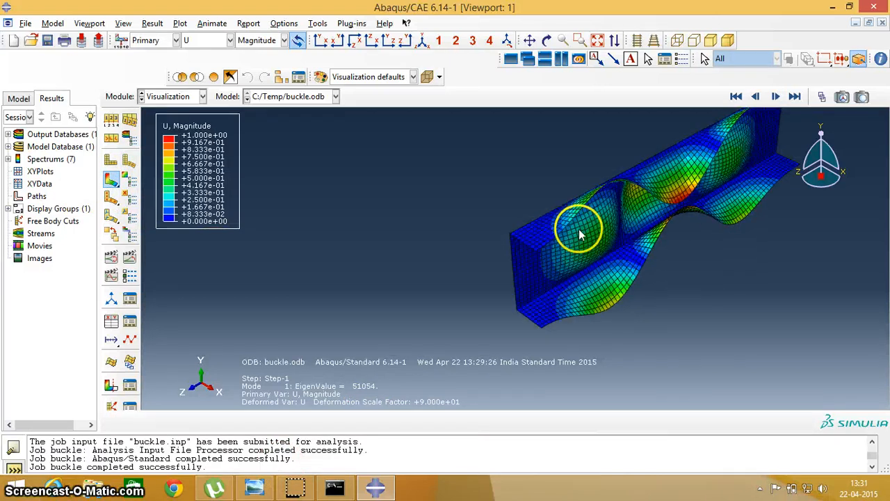
scroll(290, 238, up, 1)
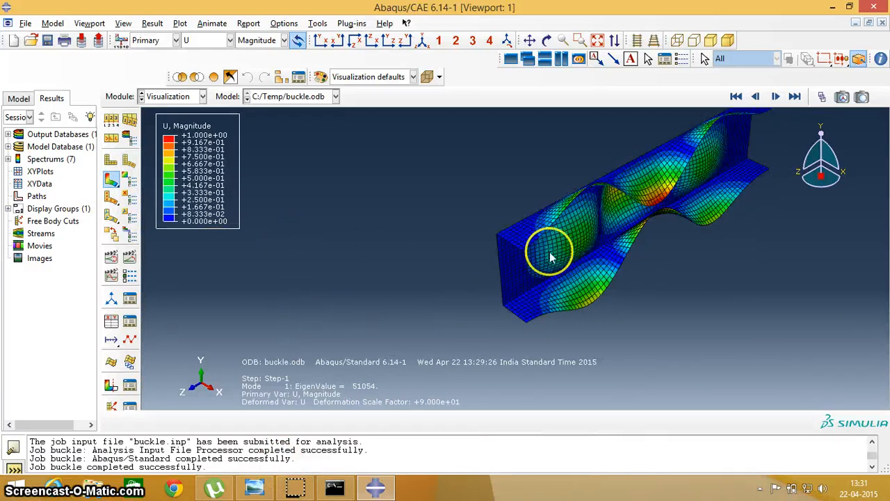